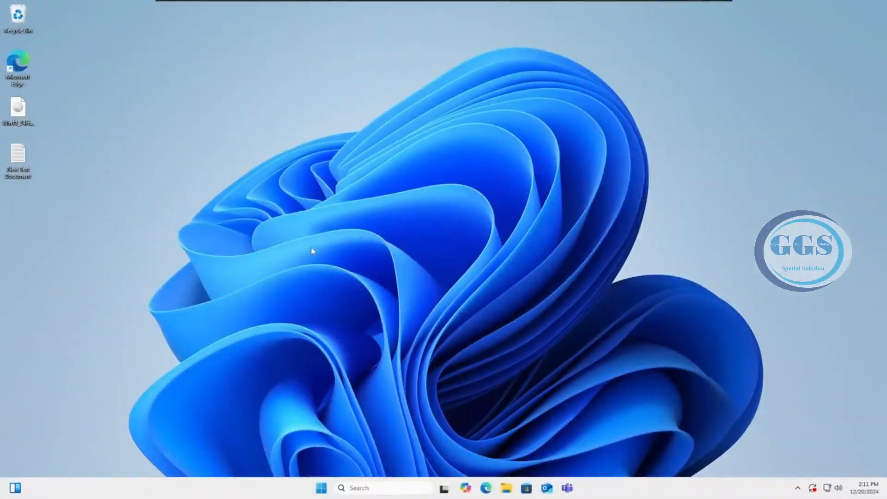
Step: Open Task Manager and examine the memory and disk usage in its performance view
{"action": "right_click", "coordinate": [290, 492]}
{"action": "left_click", "coordinate": [319, 454]}
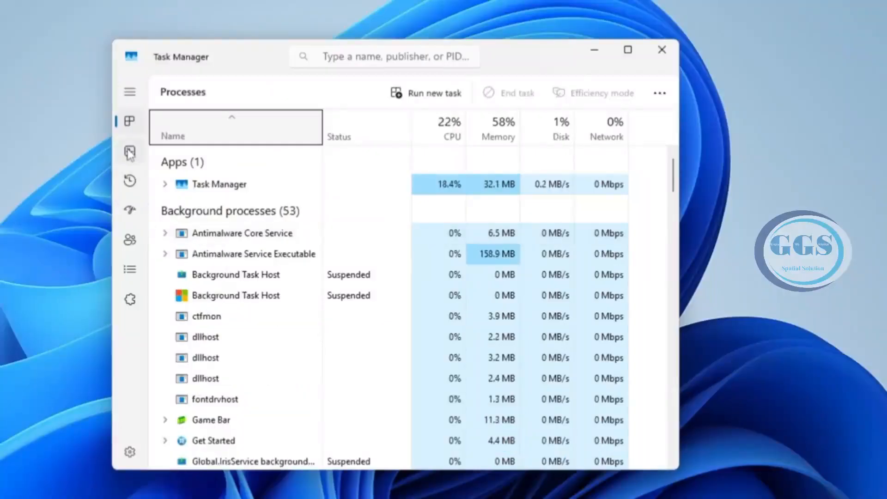
{"action": "left_click", "coordinate": [130, 91]}
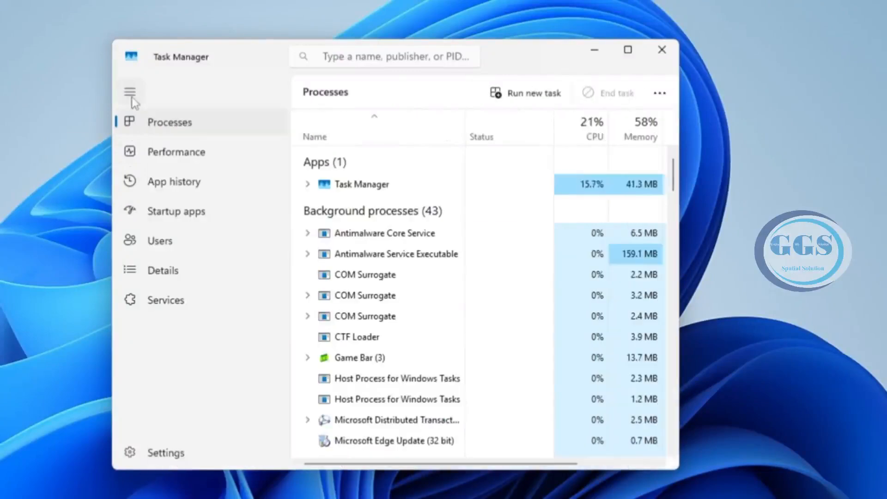
{"action": "left_click", "coordinate": [181, 161]}
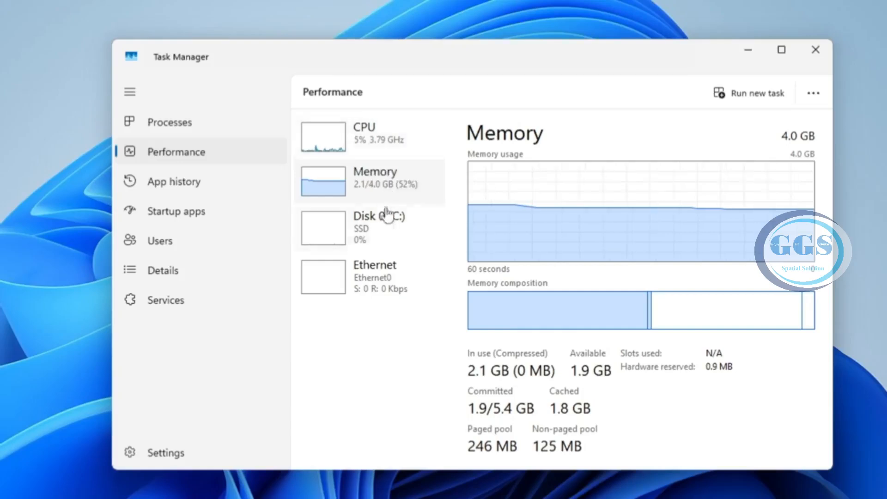
{"action": "left_click", "coordinate": [387, 238]}
{"action": "left_click", "coordinate": [392, 200]}
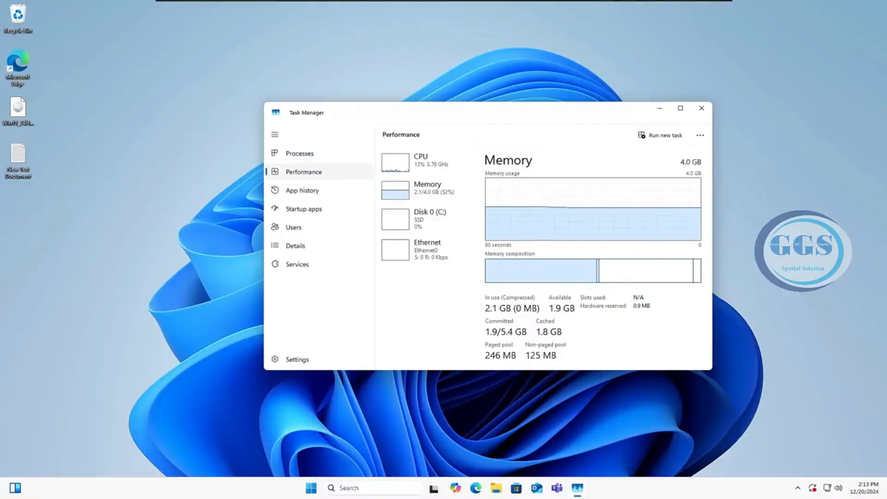
Step: Search for "msconfig" and open System Configuration
{"action": "left_click", "coordinate": [372, 488]}
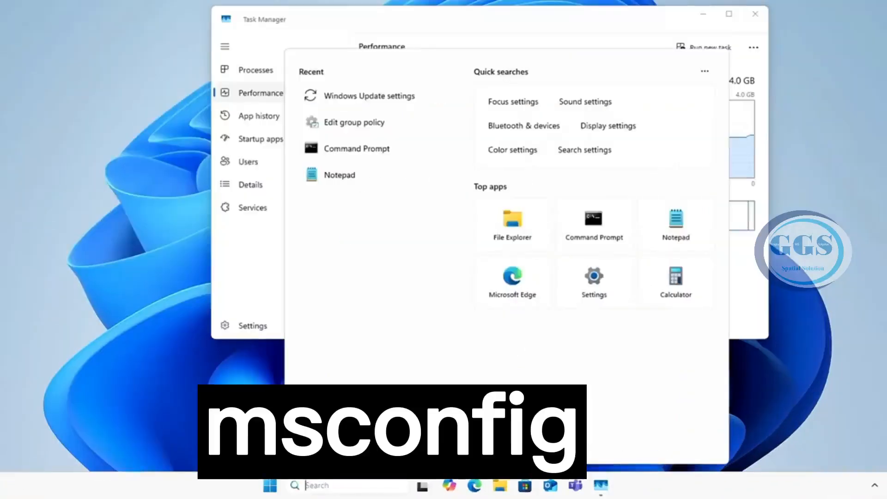
{"action": "type", "text": "msconfig"}
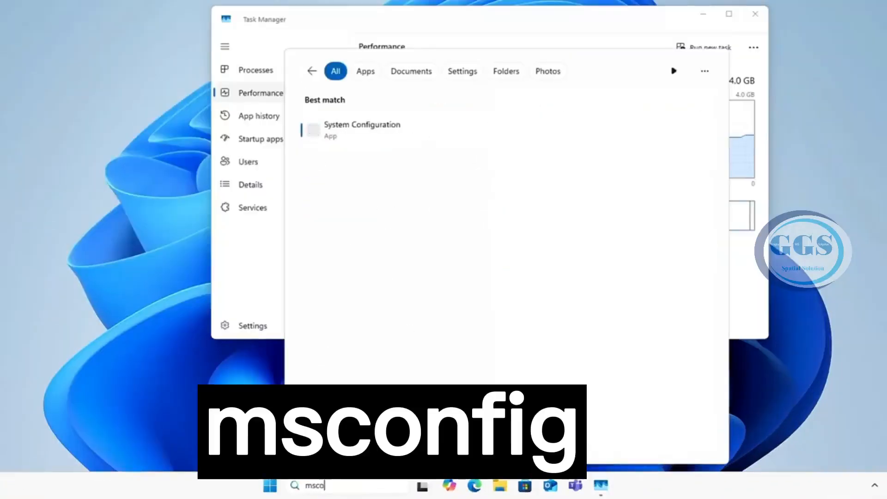
{"action": "left_click", "coordinate": [371, 133]}
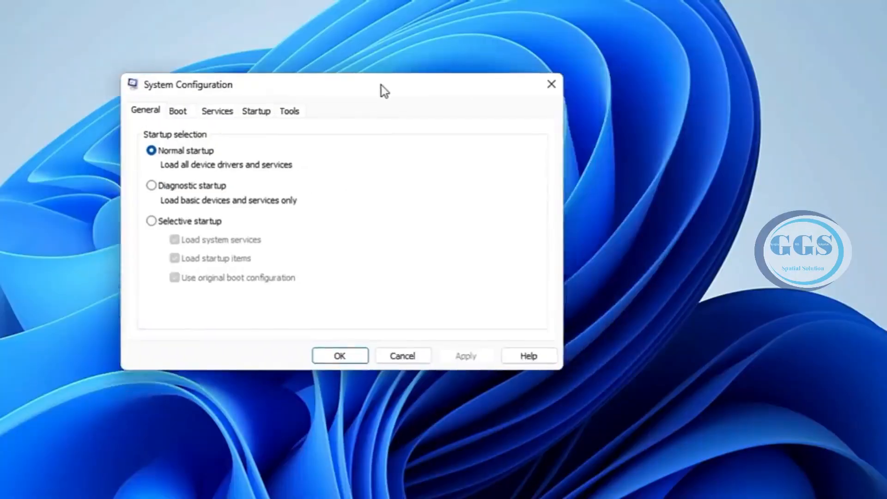
Step: Hide all Microsoft services in the System Configuration services list and disable all remaining services
{"action": "left_click_drag", "start_coordinate": [385, 90], "coordinate": [499, 98]}
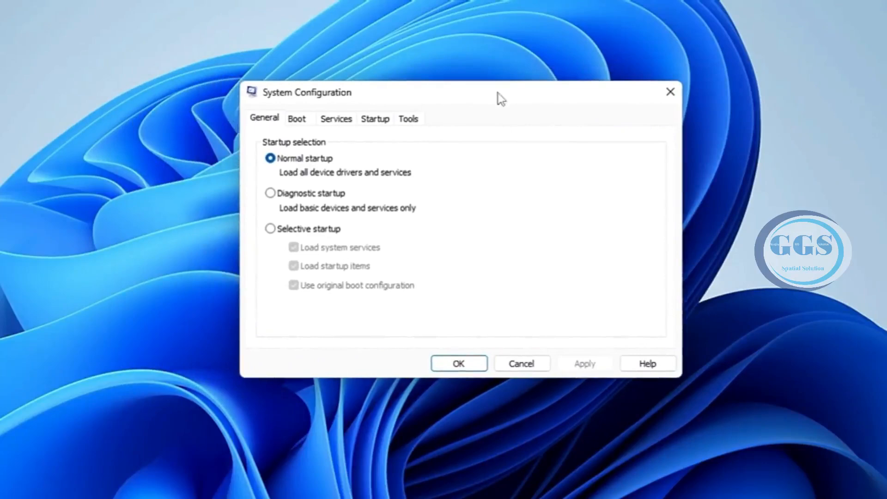
{"action": "left_click", "coordinate": [337, 121]}
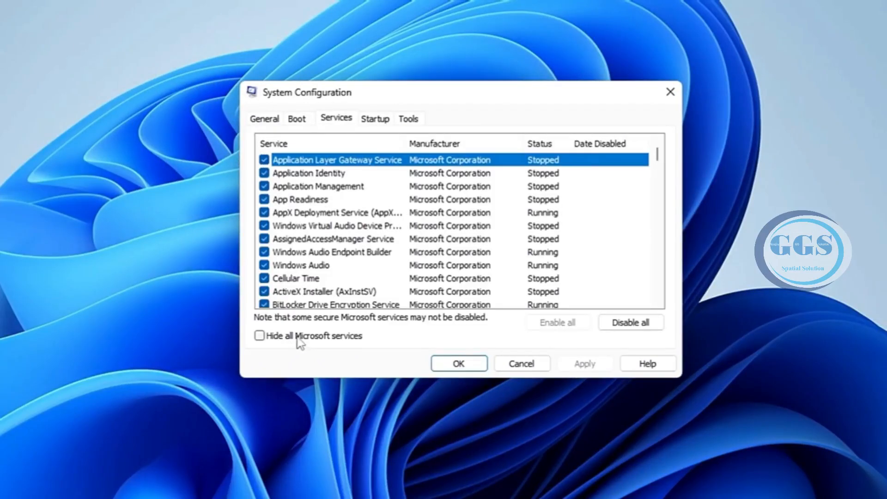
{"action": "left_click", "coordinate": [260, 336]}
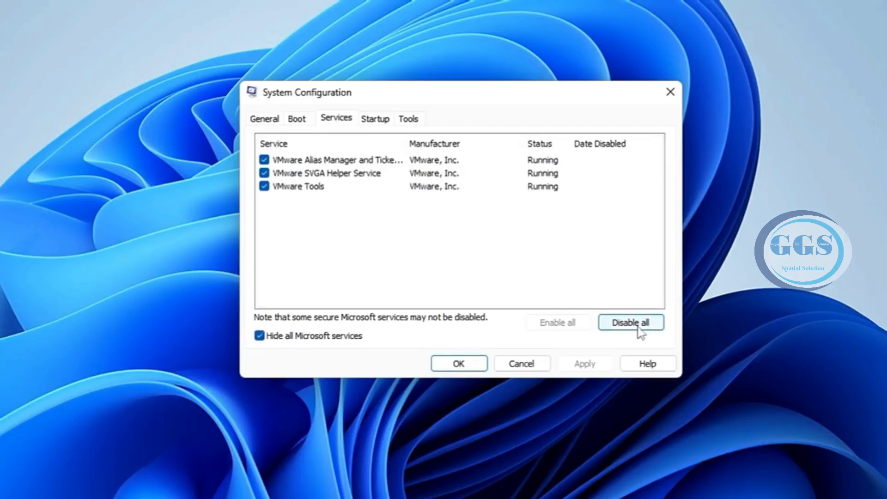
Step: Switch to Task Manager to review which startup apps are enabled, and close it
{"action": "left_click", "coordinate": [376, 121]}
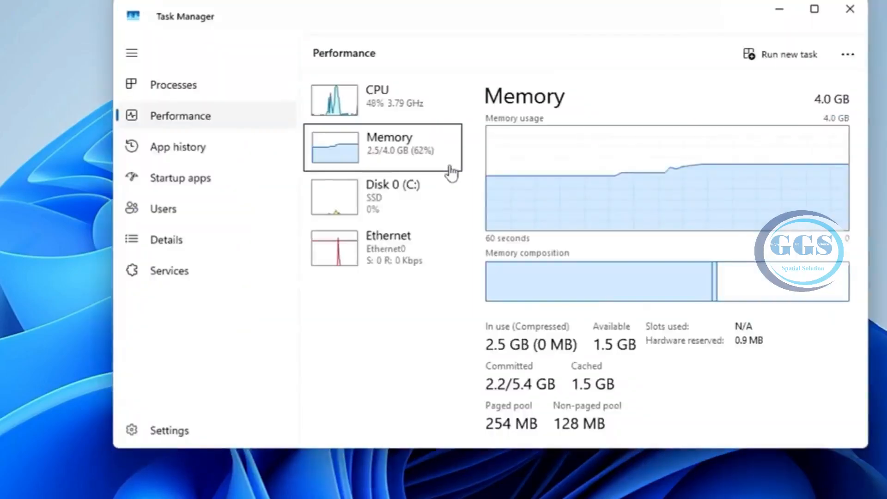
{"action": "left_click", "coordinate": [188, 184]}
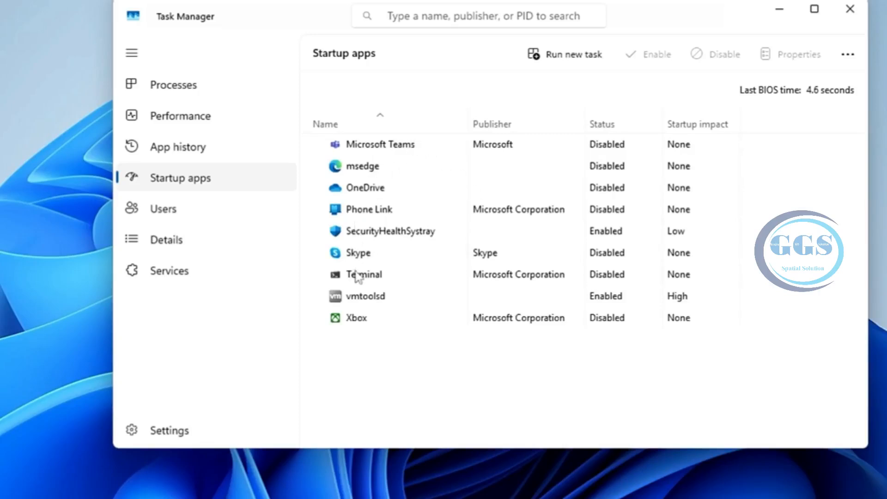
{"action": "left_click", "coordinate": [863, 18]}
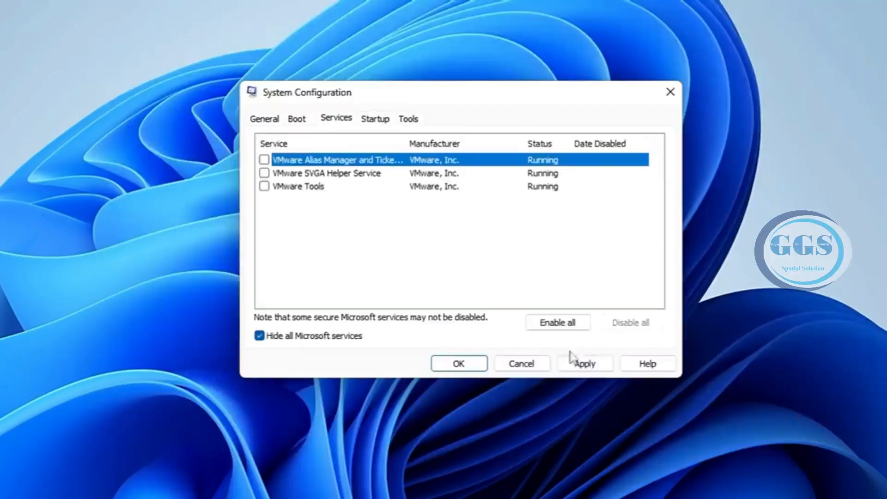
Step: Apply the service changes and close System Configuration
{"action": "left_click", "coordinate": [589, 364]}
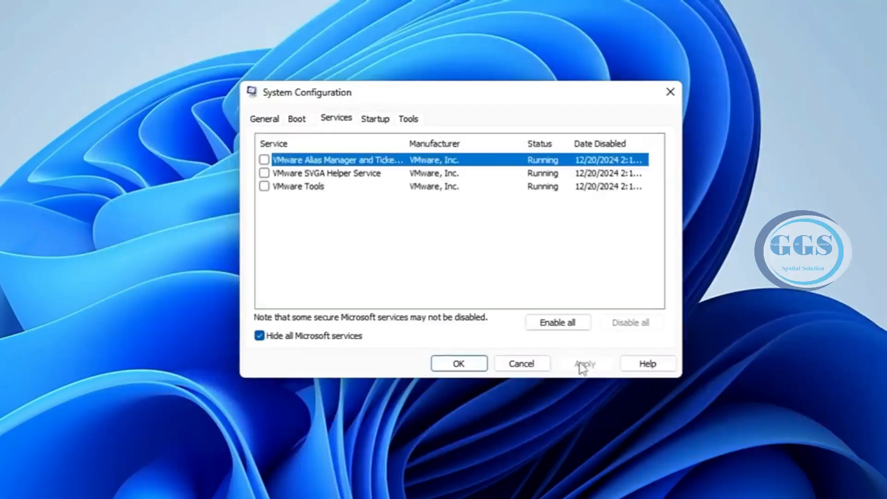
{"action": "left_click", "coordinate": [458, 364]}
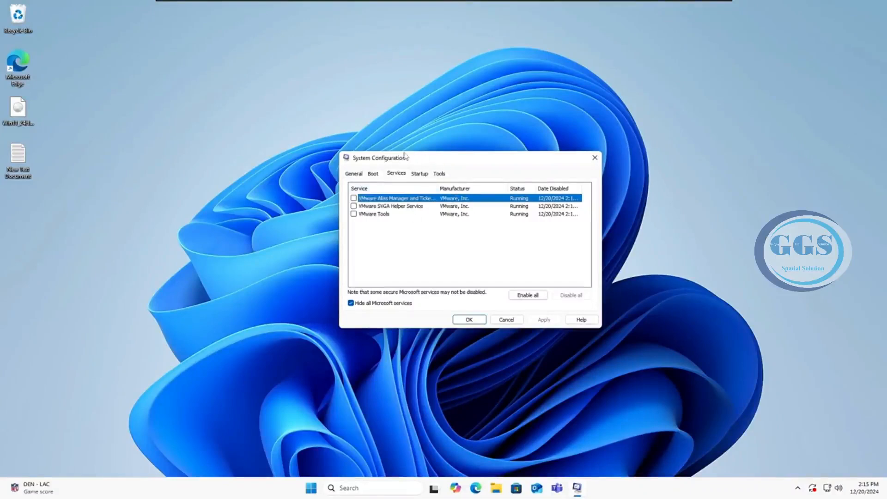
{"action": "left_click", "coordinate": [594, 158]}
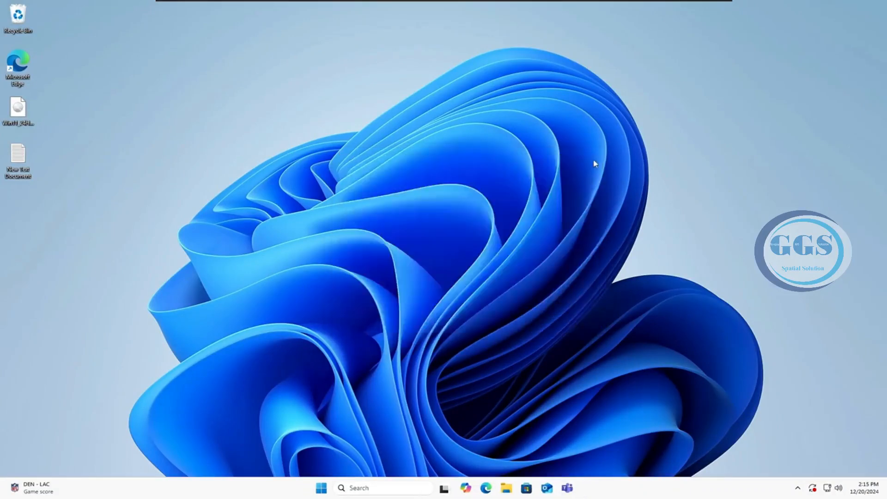
Step: Open the Windows Security device security page through the privacy and security settings
{"action": "right_click", "coordinate": [321, 490]}
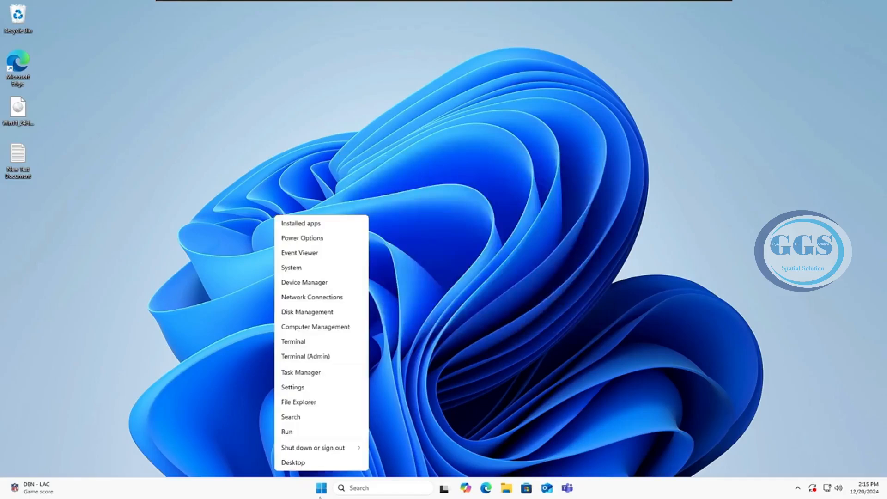
{"action": "left_click", "coordinate": [294, 387]}
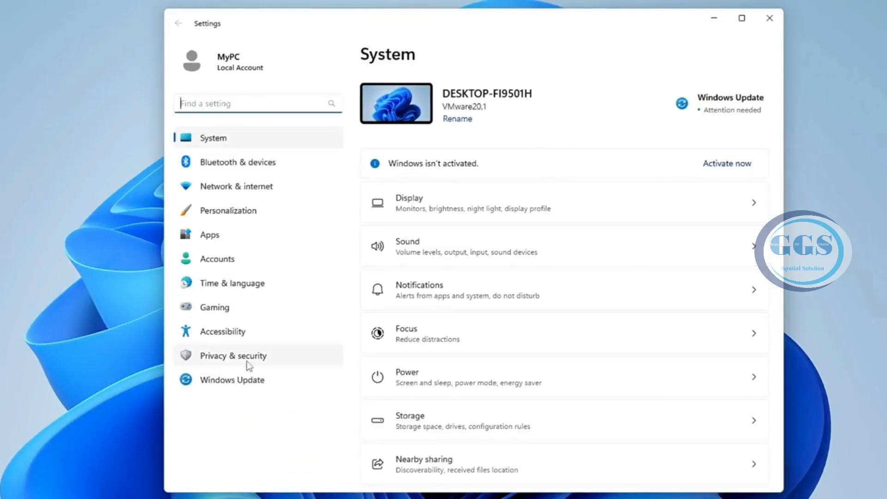
{"action": "left_click", "coordinate": [250, 365]}
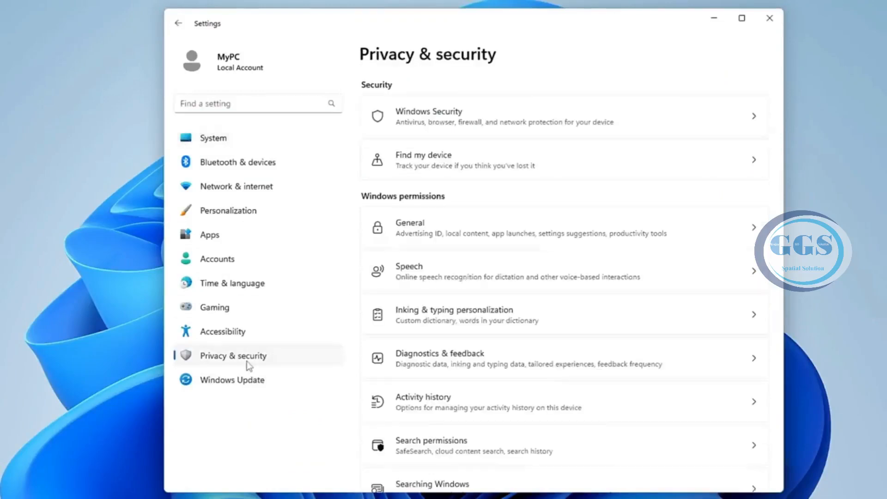
{"action": "left_click", "coordinate": [428, 124]}
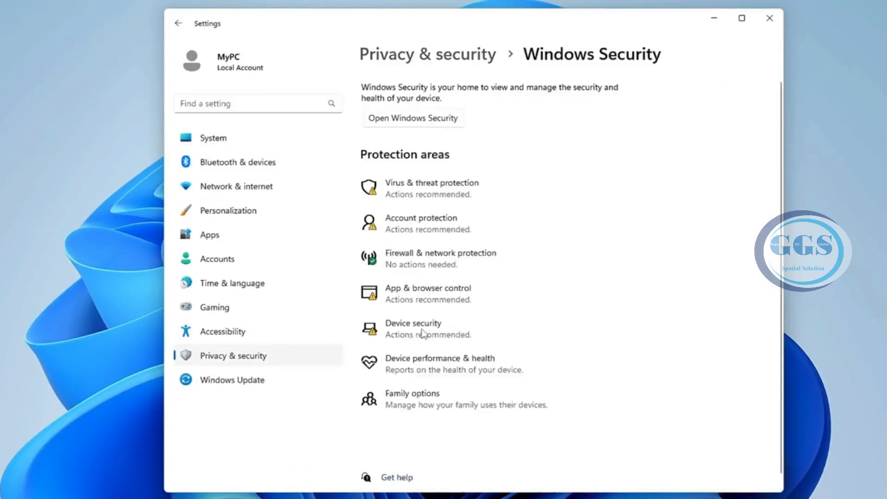
{"action": "left_click", "coordinate": [423, 329]}
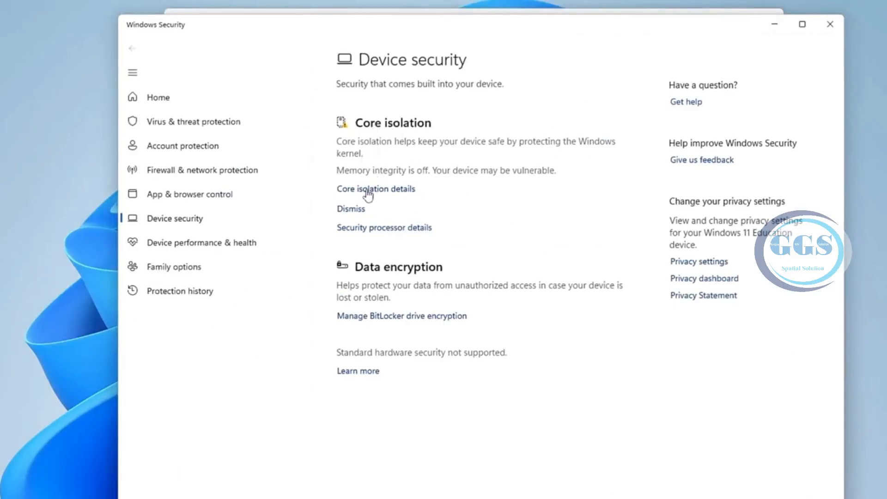
Step: Turn off Memory integrity in the core isolation details and leave Windows Security
{"action": "left_click", "coordinate": [388, 193]}
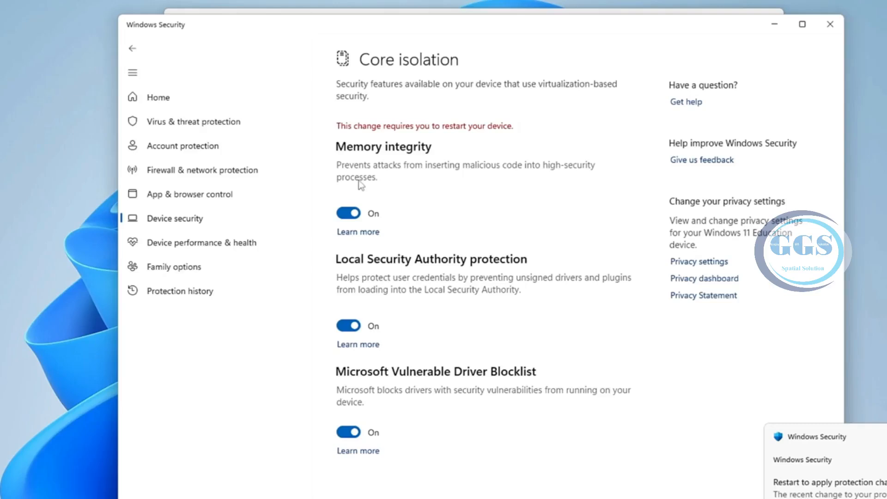
{"action": "left_click", "coordinate": [354, 213]}
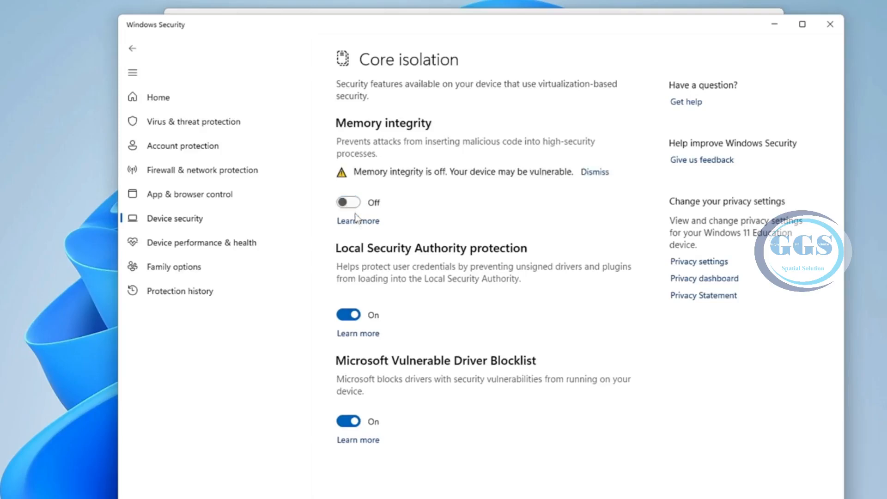
{"action": "left_click", "coordinate": [133, 49]}
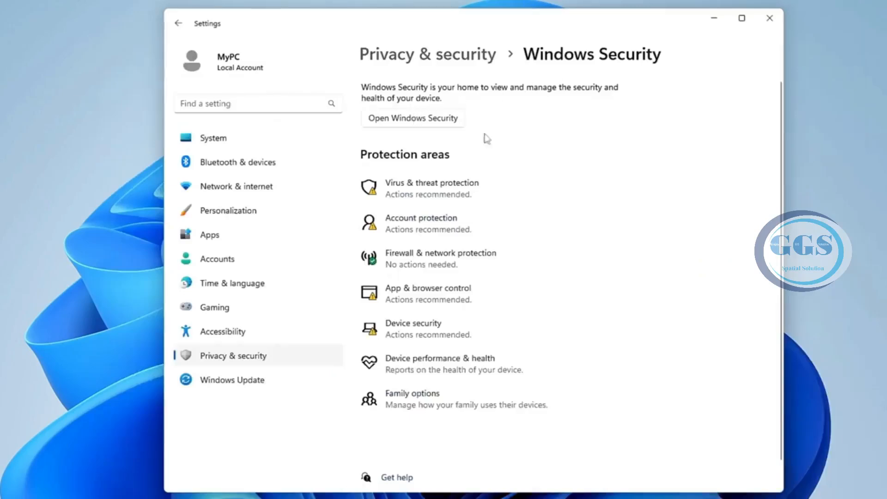
Step: In the General Windows permissions, turn off language-list access for locally relevant website content and the tracking of app launches
{"action": "left_click", "coordinate": [248, 357]}
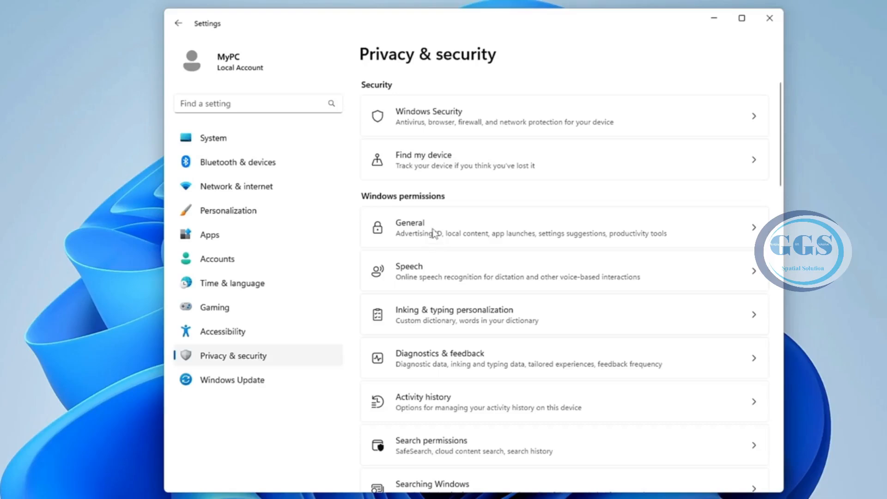
{"action": "left_click", "coordinate": [434, 231]}
{"action": "left_click", "coordinate": [746, 174]}
{"action": "left_click", "coordinate": [745, 218]}
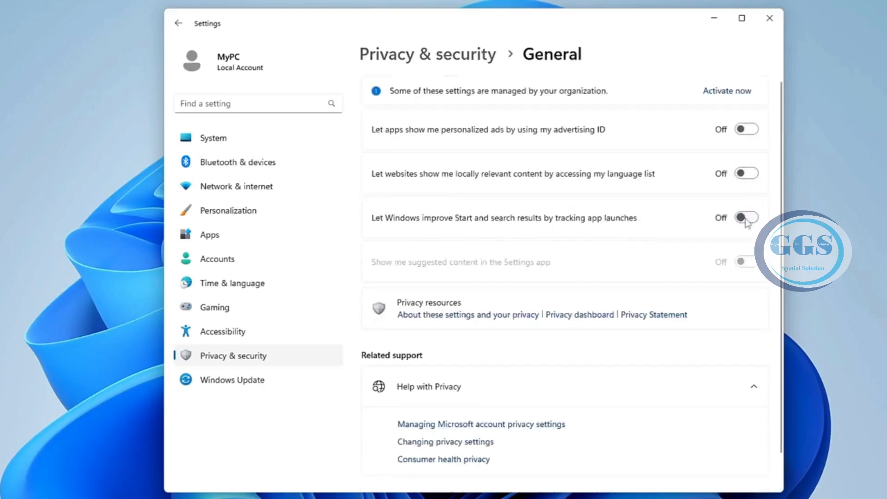
Step: Go through the Windows and app permissions, checking the Speech and Location pages
{"action": "scroll", "coordinate": [471, 235], "scroll_direction": "down", "scroll_amount": 1}
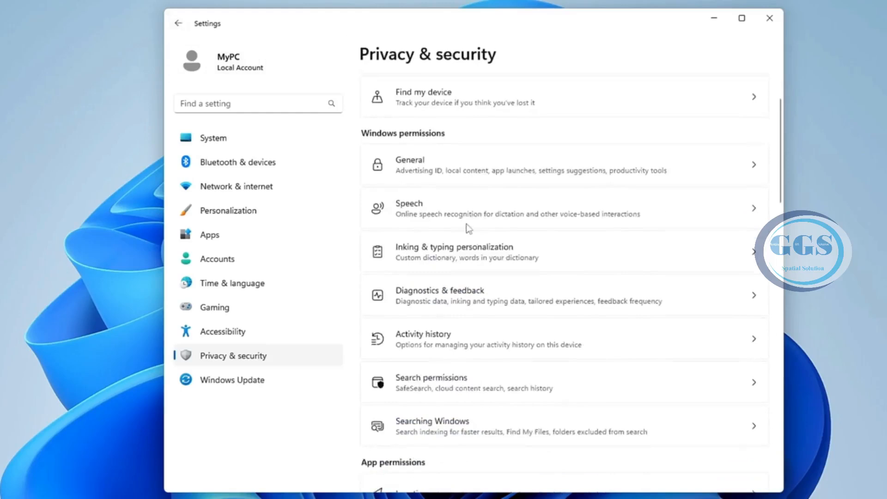
{"action": "left_click", "coordinate": [464, 212]}
{"action": "scroll", "coordinate": [473, 327], "scroll_direction": "down", "scroll_amount": 2}
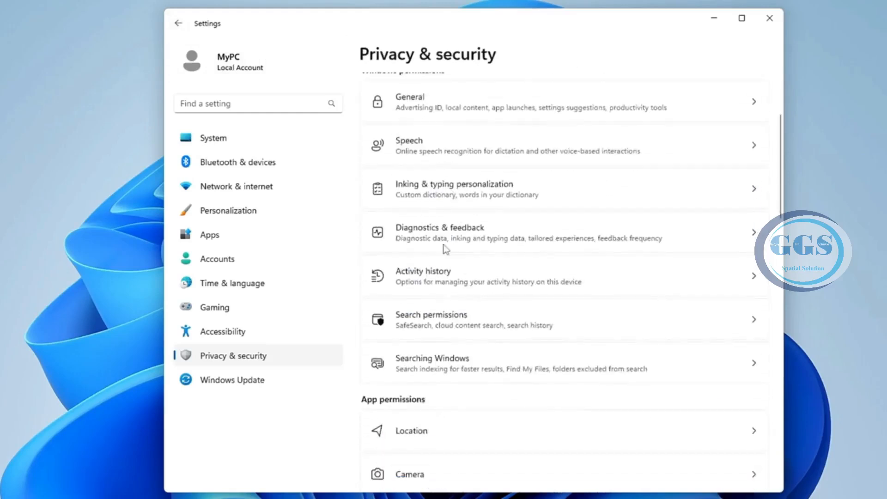
{"action": "scroll", "coordinate": [445, 249], "scroll_direction": "down", "scroll_amount": 3}
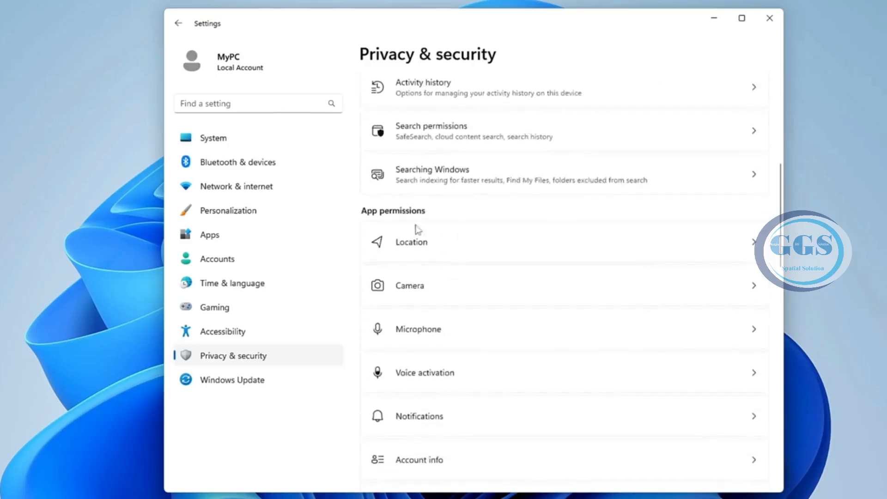
{"action": "scroll", "coordinate": [430, 253], "scroll_direction": "down", "scroll_amount": 1}
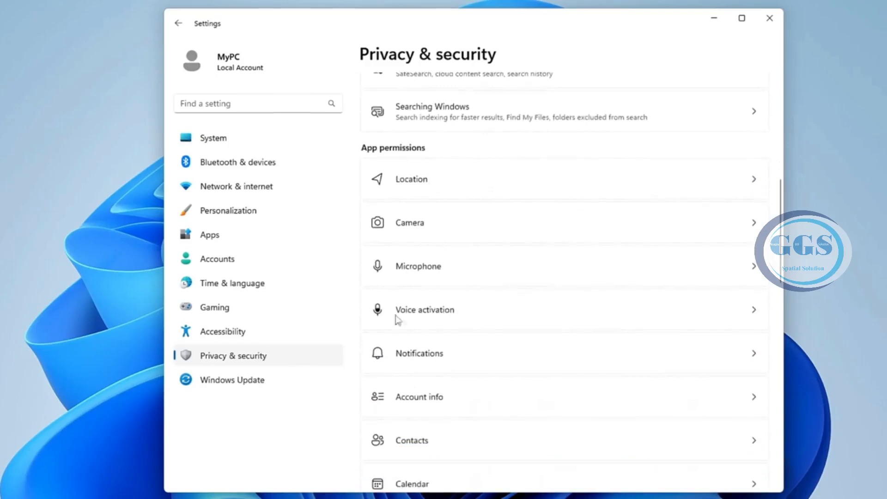
{"action": "left_click", "coordinate": [453, 184]}
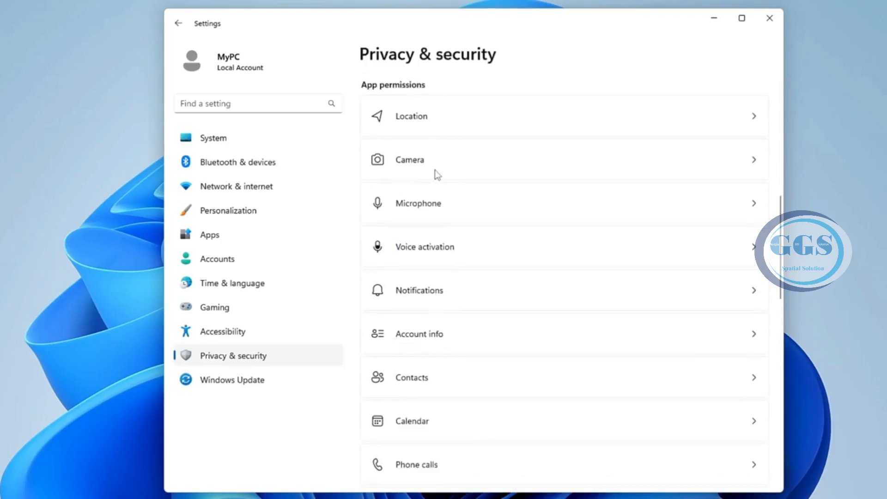
Step: Go through the app permissions and turn off radio control access on the Radios page
{"action": "scroll", "coordinate": [432, 209], "scroll_direction": "down", "scroll_amount": 1}
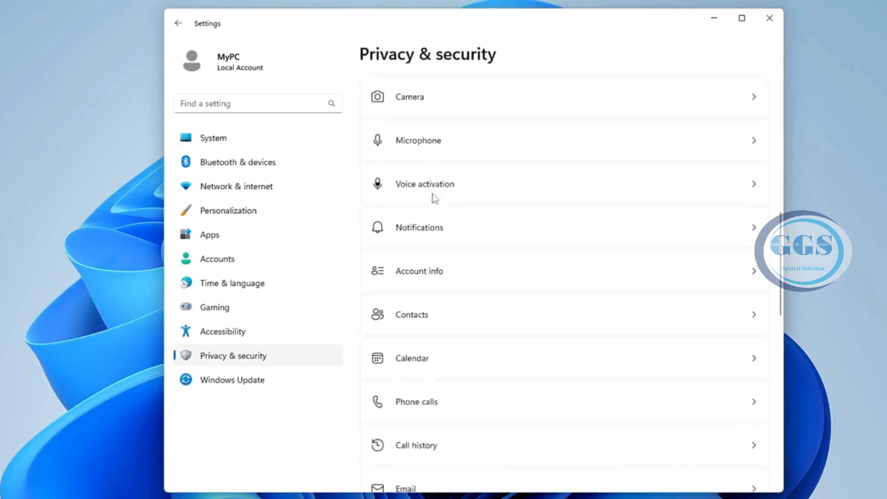
{"action": "scroll", "coordinate": [434, 199], "scroll_direction": "down", "scroll_amount": 3}
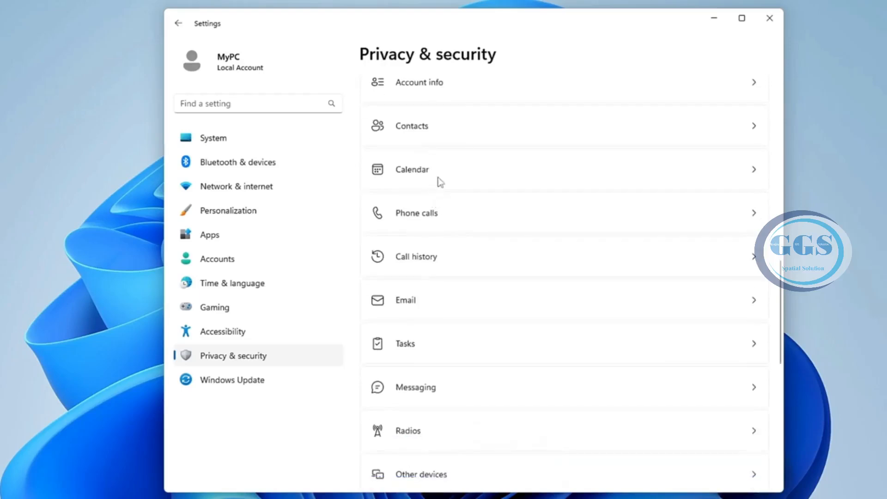
{"action": "left_click", "coordinate": [438, 213]}
{"action": "key", "text": "alt+Left"}
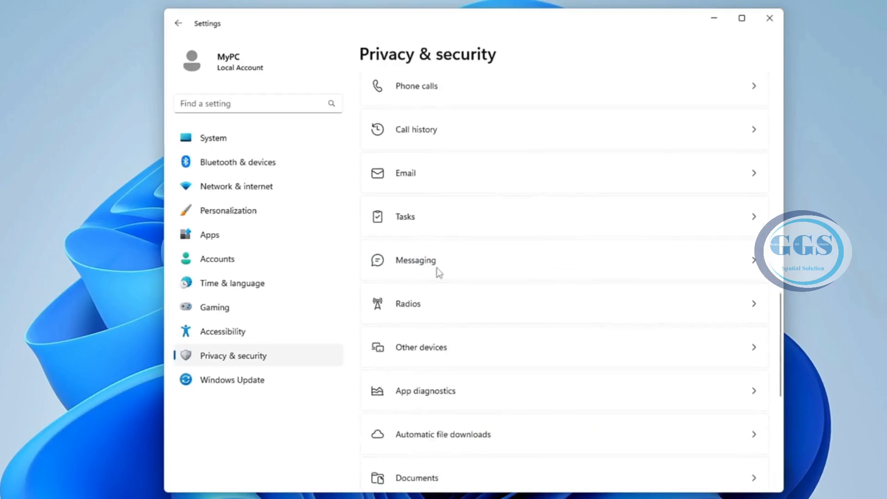
{"action": "left_click", "coordinate": [439, 306]}
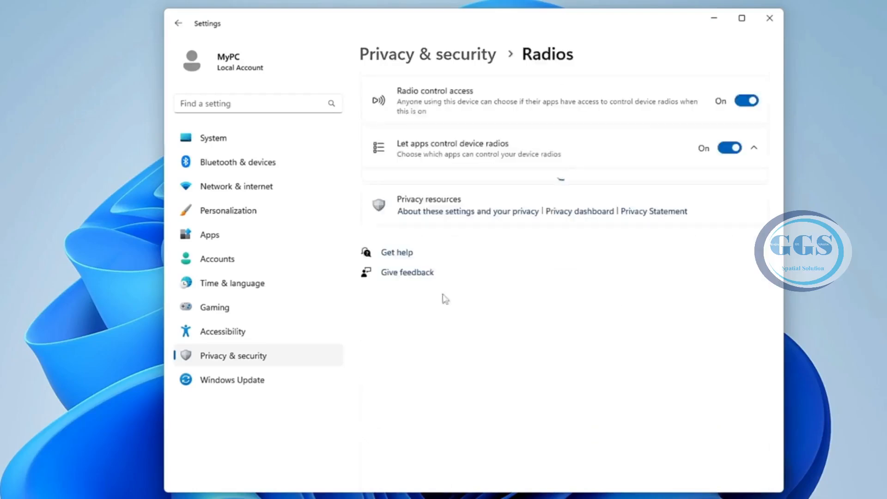
{"action": "left_click", "coordinate": [746, 101]}
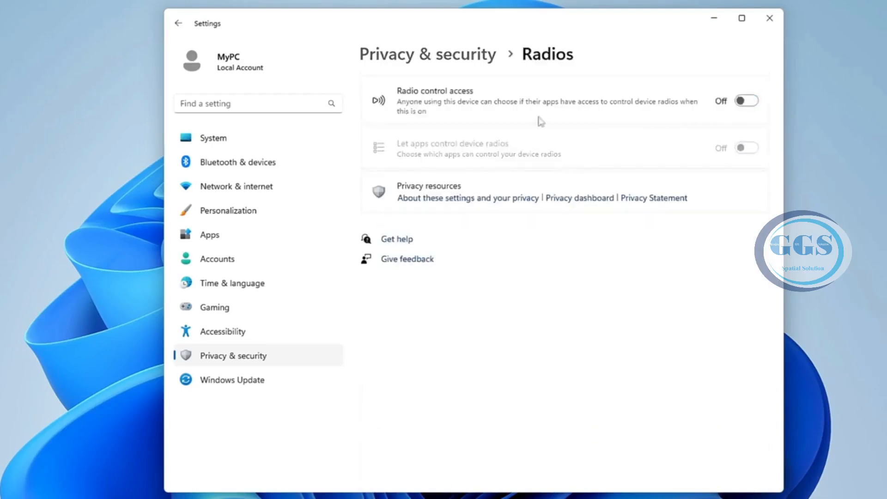
{"action": "left_click", "coordinate": [178, 23]}
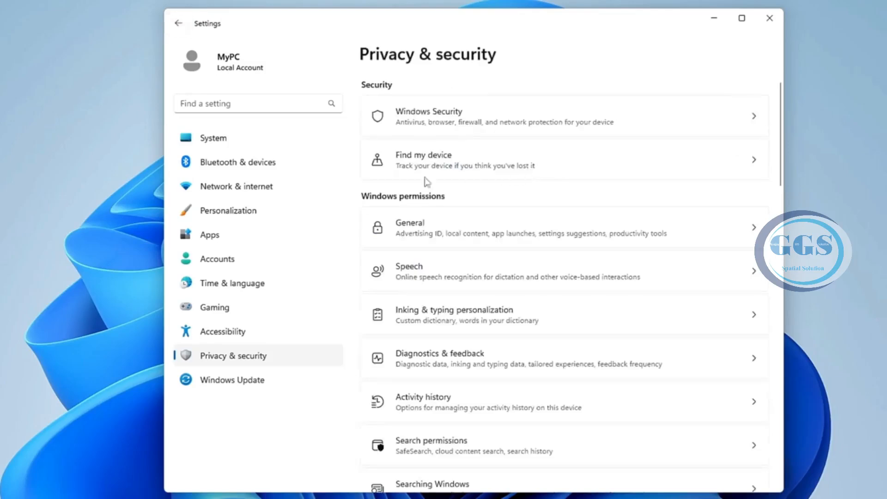
Step: Check that notifications are switched off in the system notification settings
{"action": "left_click", "coordinate": [224, 140]}
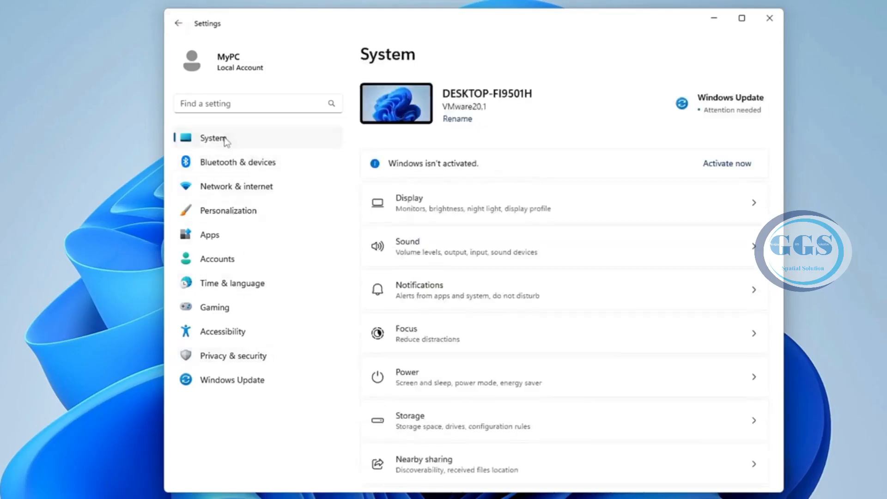
{"action": "left_click", "coordinate": [441, 298]}
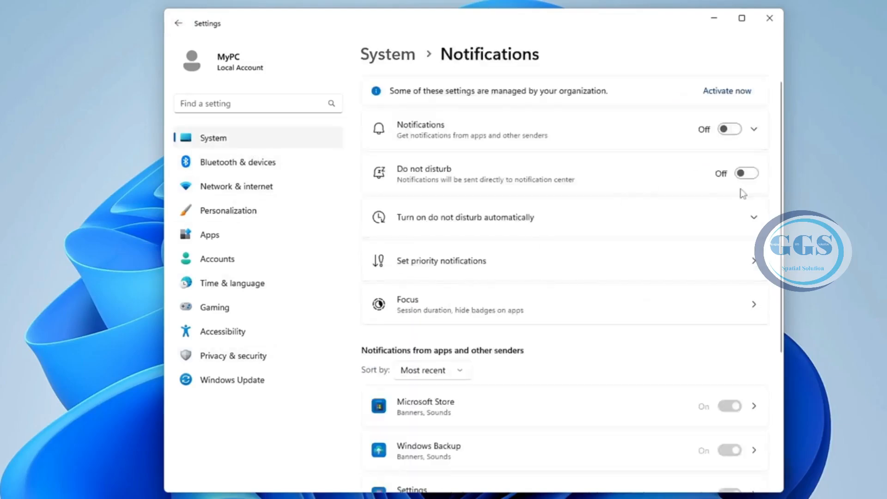
{"action": "left_click", "coordinate": [179, 23]}
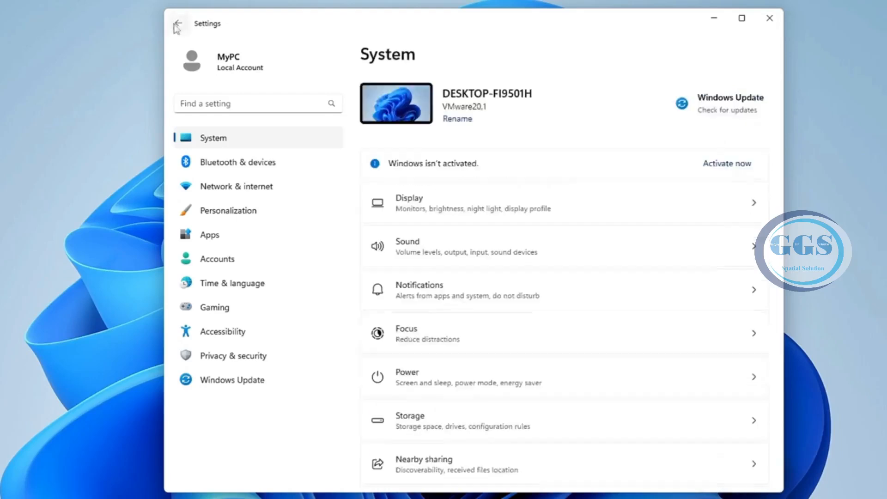
Step: Turn off Storage Sense in the system storage settings
{"action": "scroll", "coordinate": [429, 203], "scroll_direction": "down", "scroll_amount": 3}
{"action": "scroll", "coordinate": [439, 173], "scroll_direction": "down", "scroll_amount": 2}
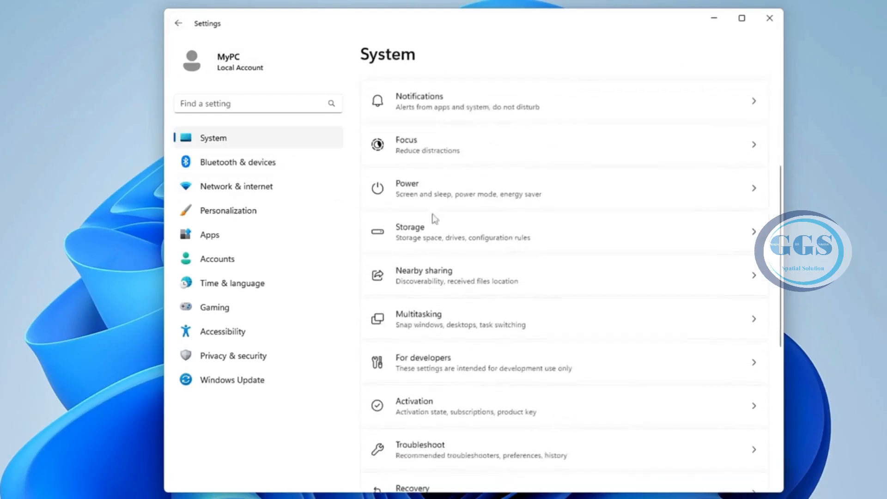
{"action": "left_click", "coordinate": [438, 236]}
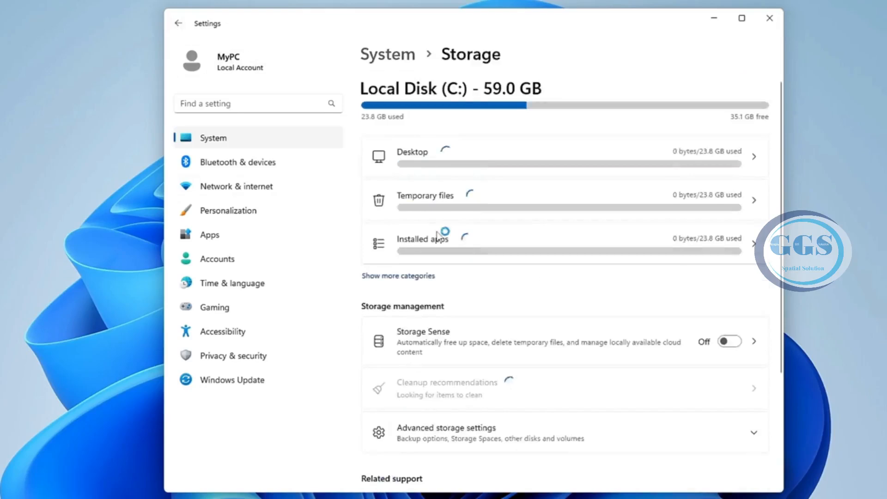
{"action": "scroll", "coordinate": [421, 241], "scroll_direction": "down", "scroll_amount": 3}
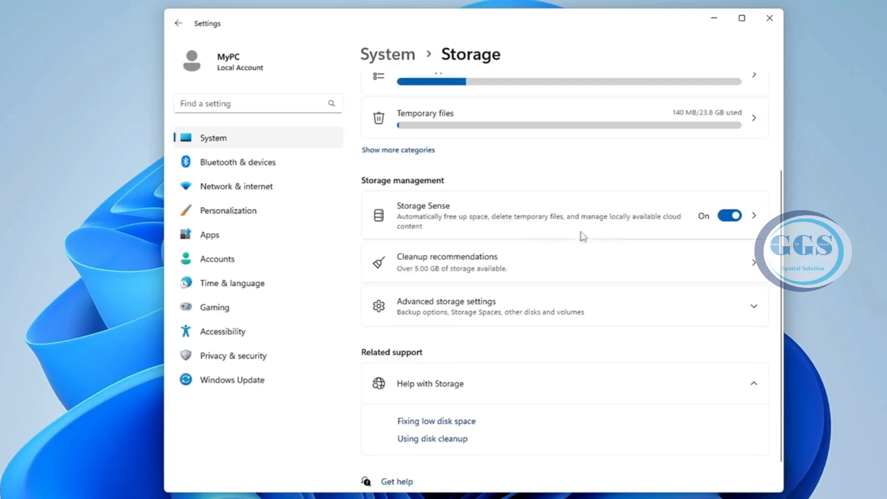
{"action": "left_click", "coordinate": [728, 218]}
Step: Permanently remove the preselected temporary files from the local disk, leaving Downloads unselected
{"action": "scroll", "coordinate": [517, 239], "scroll_direction": "up", "scroll_amount": 3}
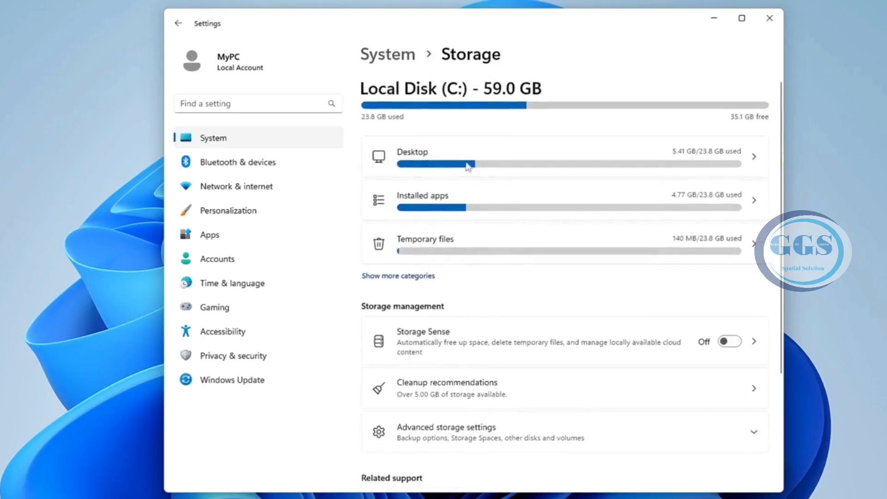
{"action": "left_click", "coordinate": [466, 243]}
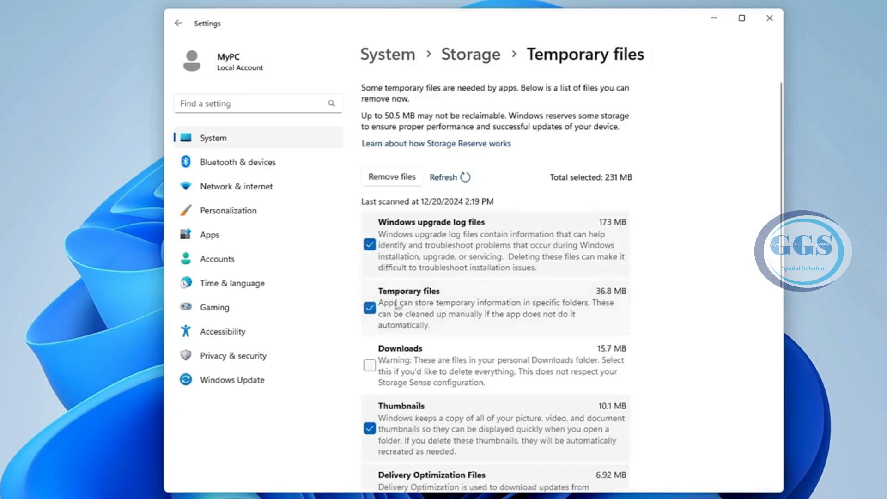
{"action": "scroll", "coordinate": [463, 288], "scroll_direction": "down", "scroll_amount": 2}
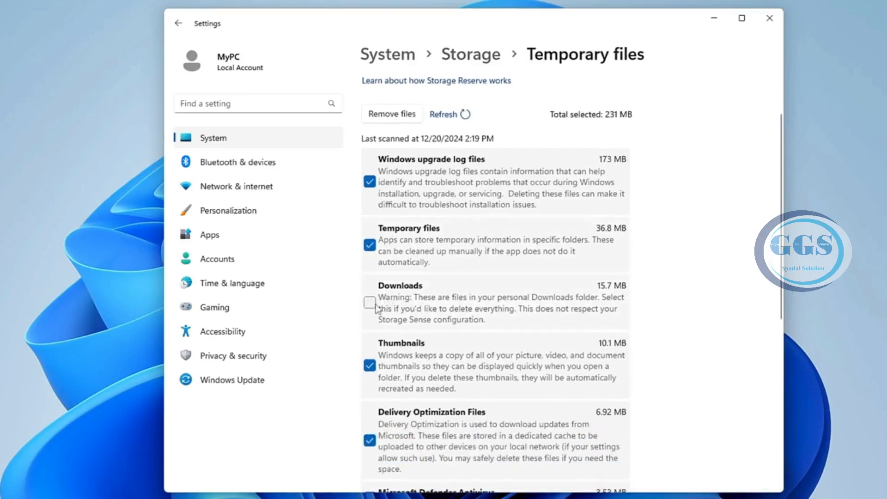
{"action": "scroll", "coordinate": [376, 308], "scroll_direction": "up", "scroll_amount": 2}
{"action": "left_click", "coordinate": [412, 177]}
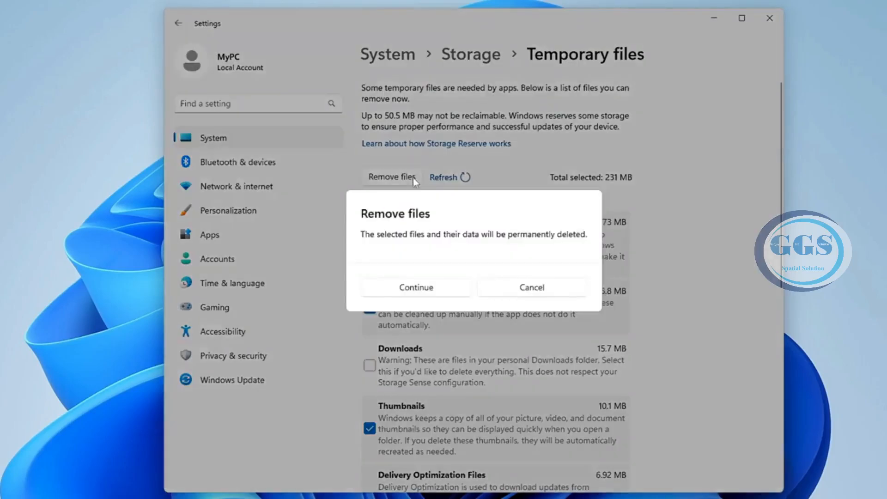
{"action": "left_click", "coordinate": [430, 278]}
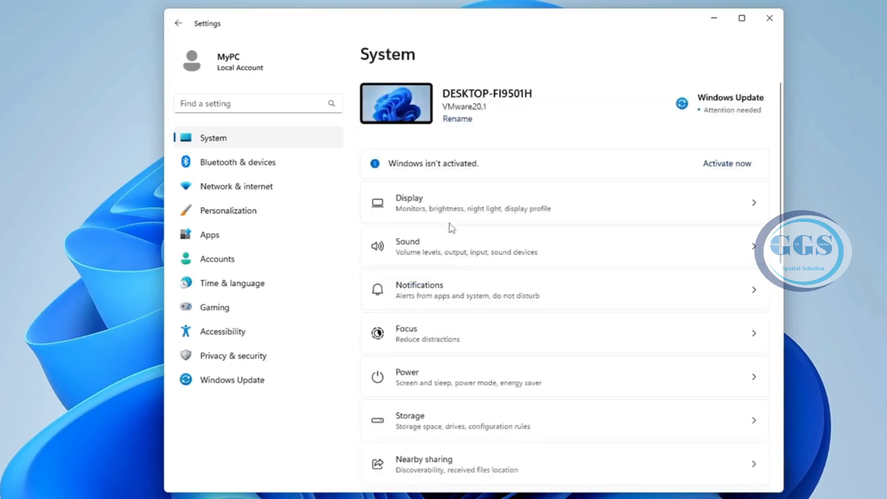
Step: Check the transparency effects setting in the Personalization colors
{"action": "left_click", "coordinate": [235, 217]}
{"action": "scroll", "coordinate": [396, 268], "scroll_direction": "down", "scroll_amount": 4}
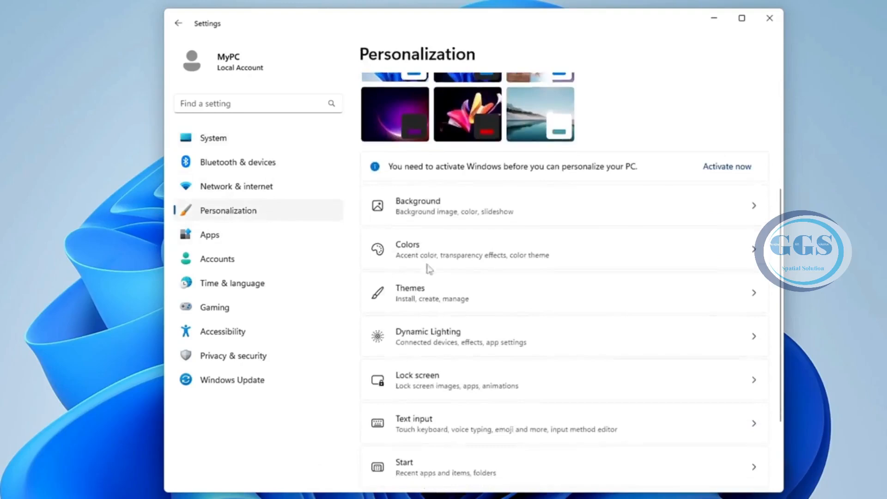
{"action": "left_click", "coordinate": [434, 254]}
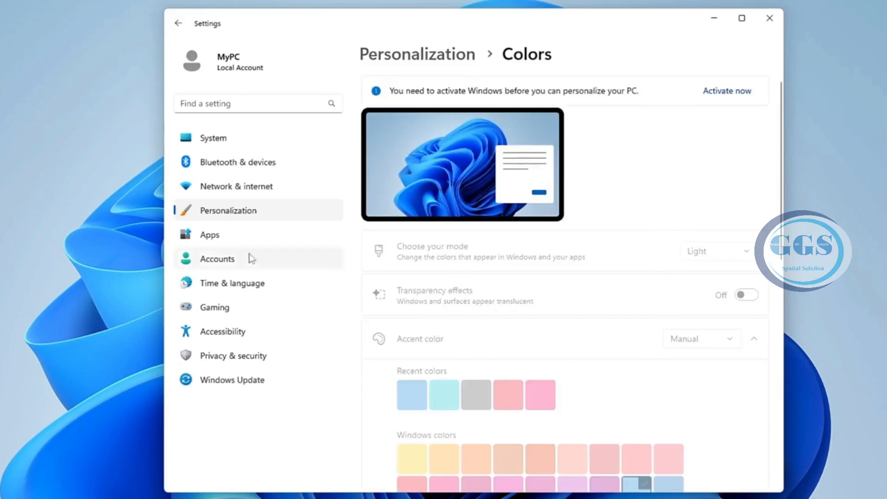
Step: Uninstall 3D Viewer from the installed apps
{"action": "left_click", "coordinate": [210, 236]}
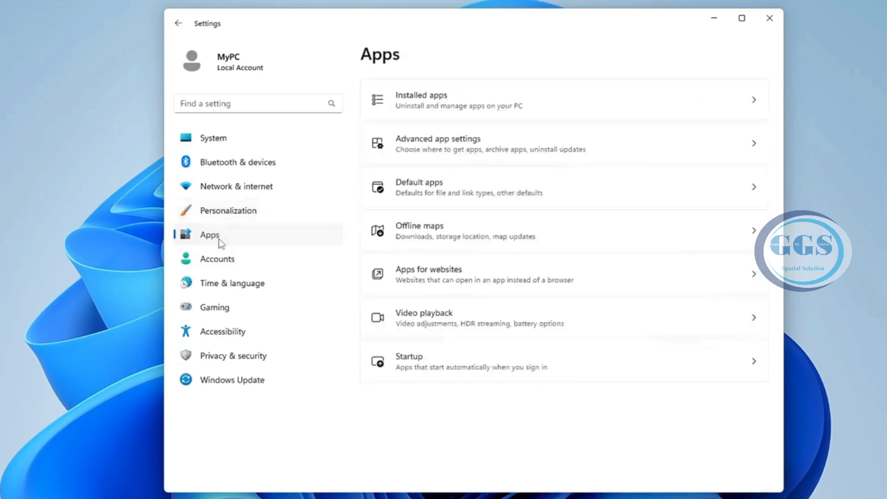
{"action": "left_click", "coordinate": [472, 100]}
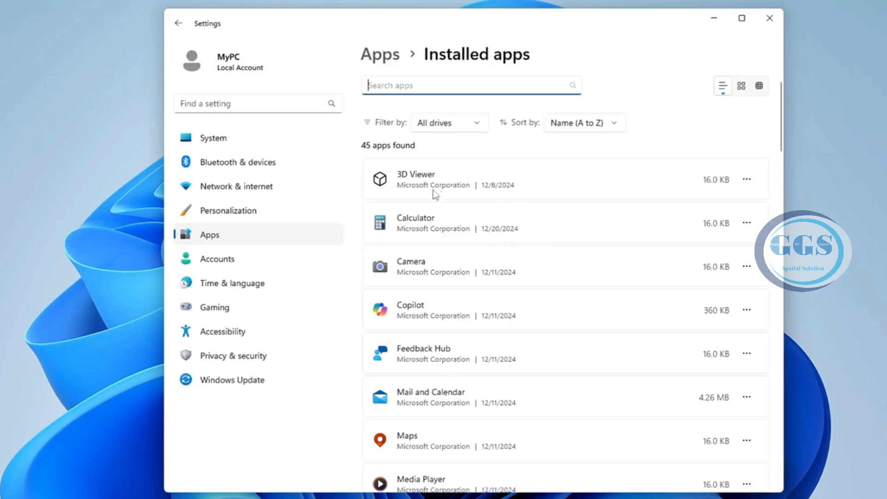
{"action": "left_click", "coordinate": [749, 181]}
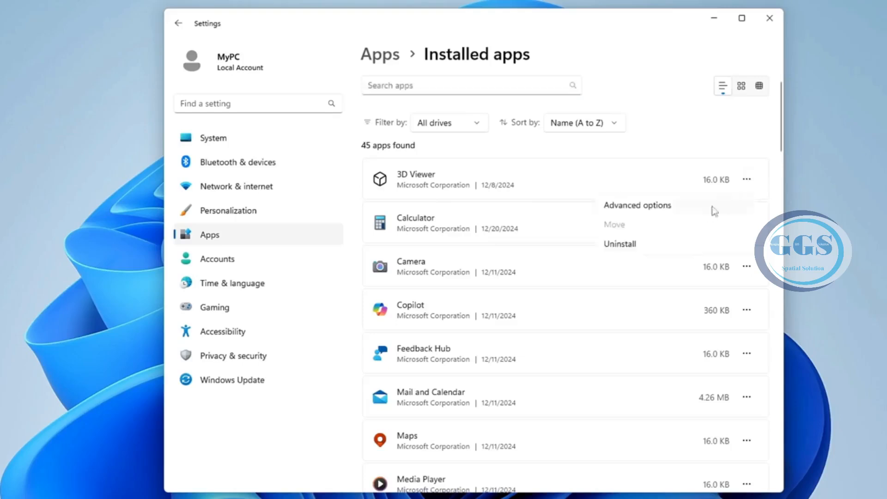
{"action": "left_click", "coordinate": [650, 250]}
{"action": "left_click", "coordinate": [721, 245]}
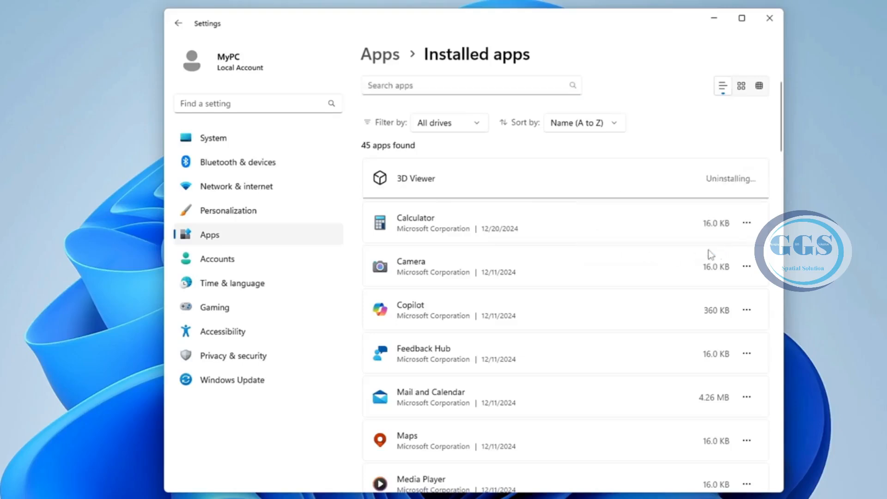
Step: Uninstall Feedback Hub from the installed apps
{"action": "scroll", "coordinate": [548, 261], "scroll_direction": "down", "scroll_amount": 1}
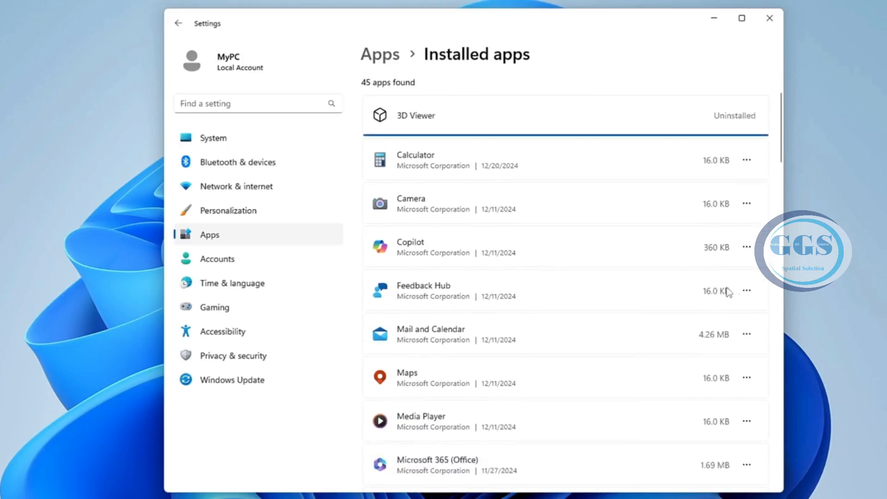
{"action": "left_click", "coordinate": [747, 292]}
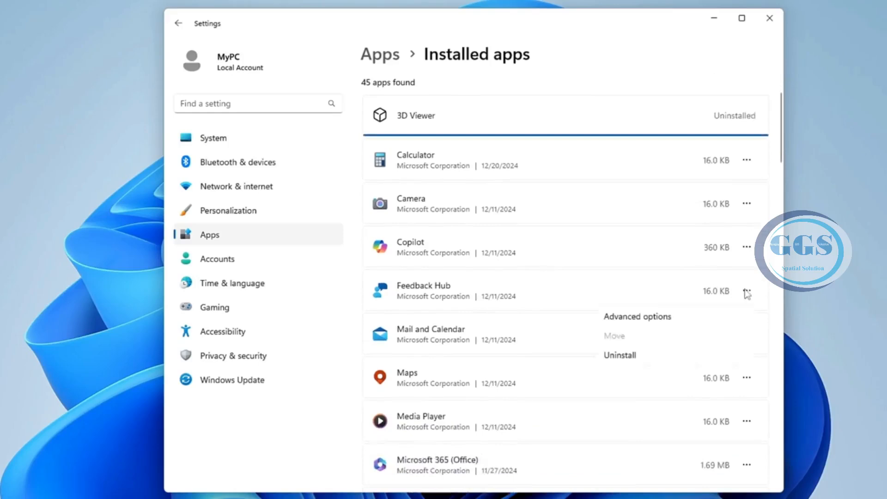
{"action": "left_click", "coordinate": [626, 359]}
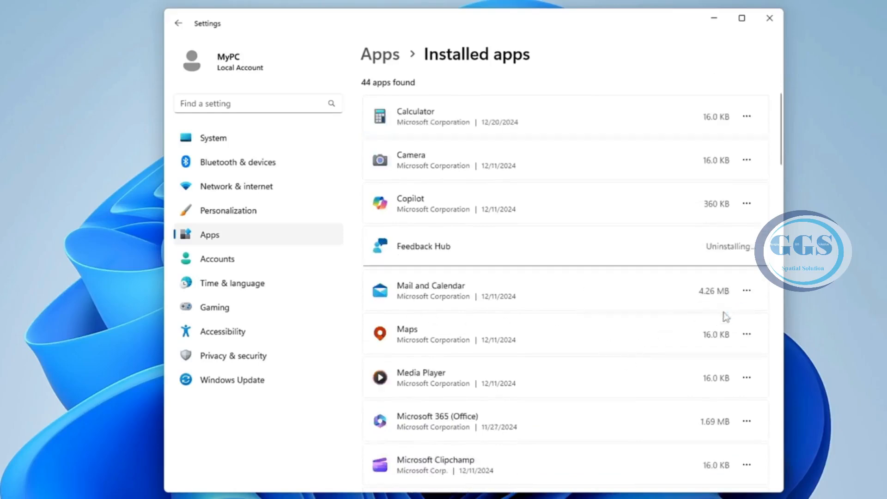
{"action": "left_click", "coordinate": [731, 310]}
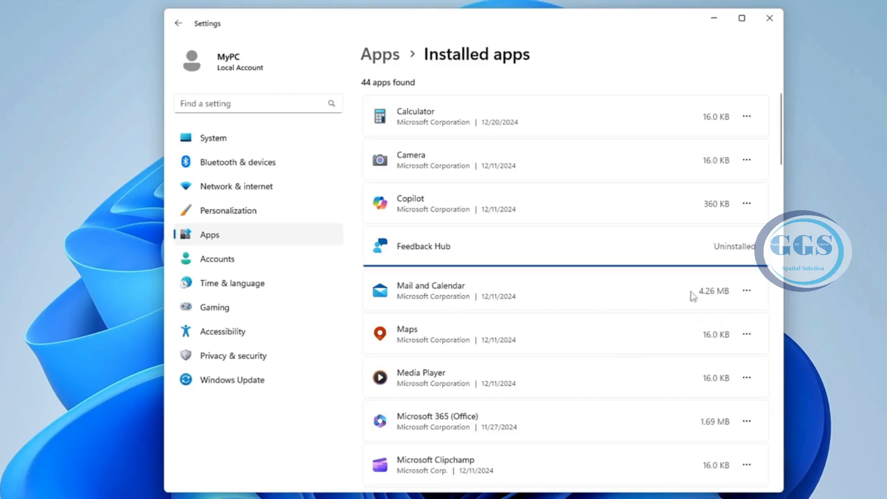
Step: Uninstall Mail and Calendar from the installed apps
{"action": "left_click", "coordinate": [747, 296]}
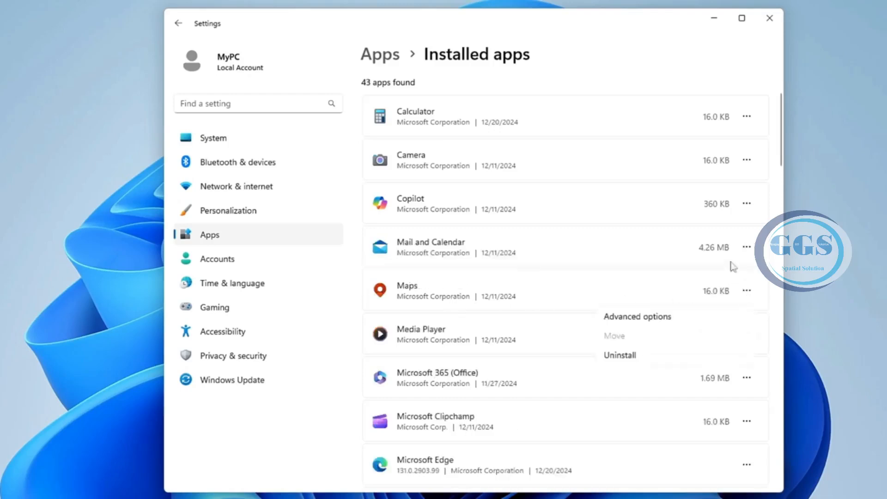
{"action": "left_click", "coordinate": [744, 250]}
{"action": "left_click", "coordinate": [748, 248]}
{"action": "left_click", "coordinate": [645, 316]}
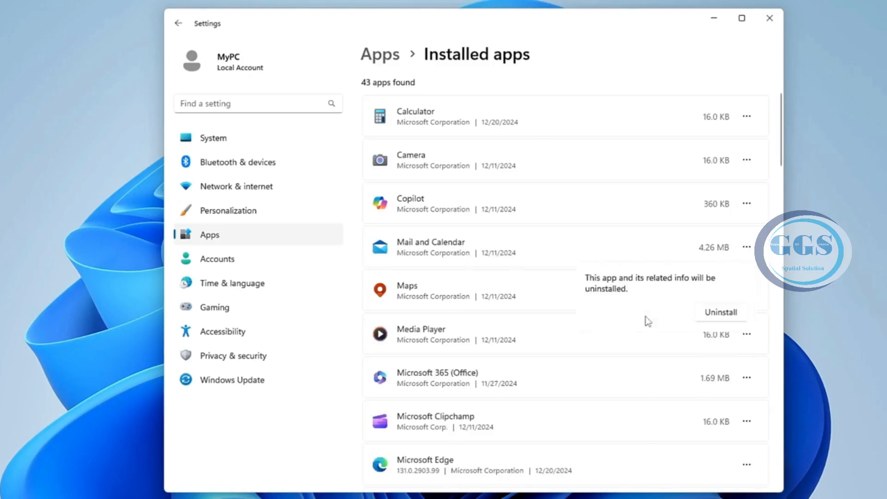
{"action": "left_click", "coordinate": [734, 312]}
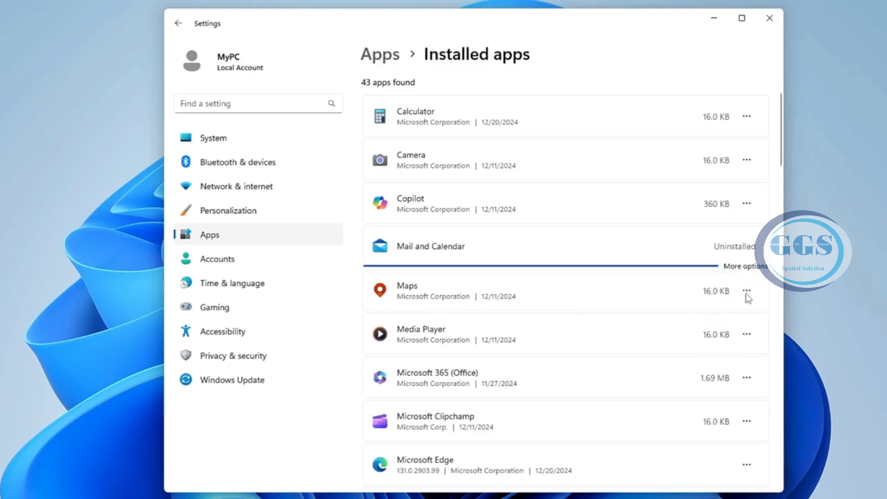
Step: Uninstall Maps from the installed apps
{"action": "left_click", "coordinate": [746, 248]}
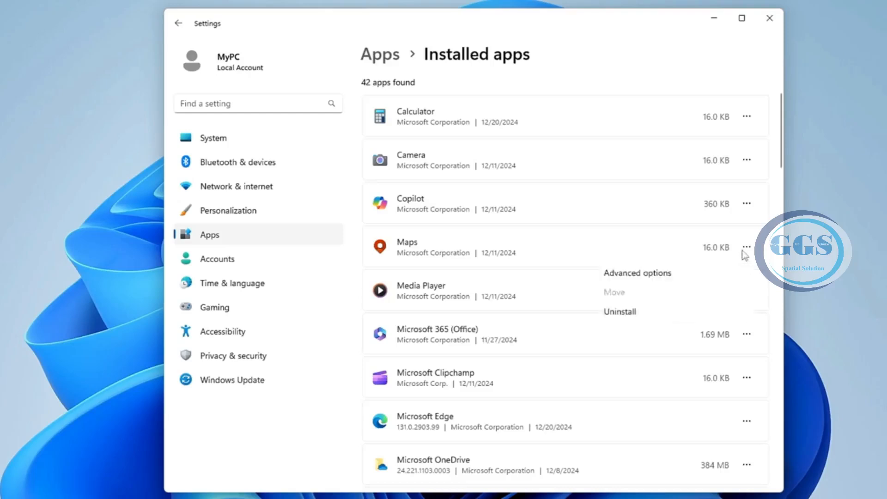
{"action": "left_click", "coordinate": [661, 316]}
{"action": "left_click", "coordinate": [709, 312]}
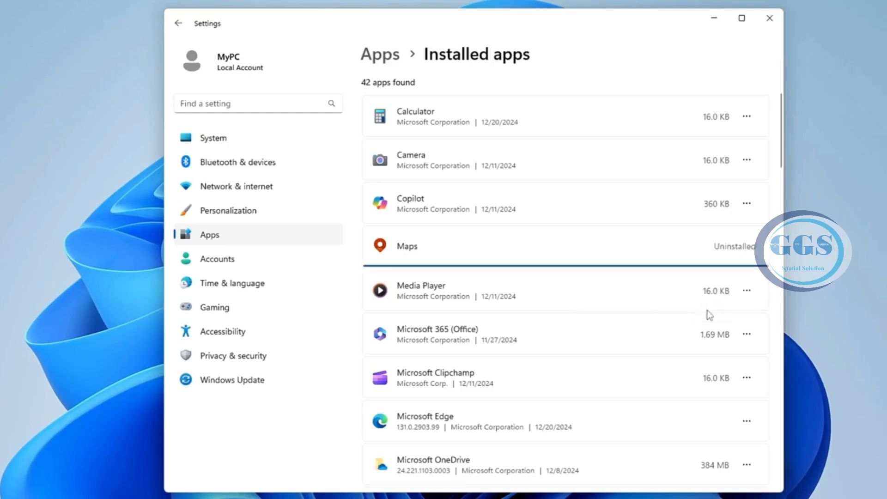
Step: Uninstall Microsoft Clipchamp from the installed apps
{"action": "scroll", "coordinate": [464, 270], "scroll_direction": "down", "scroll_amount": 3}
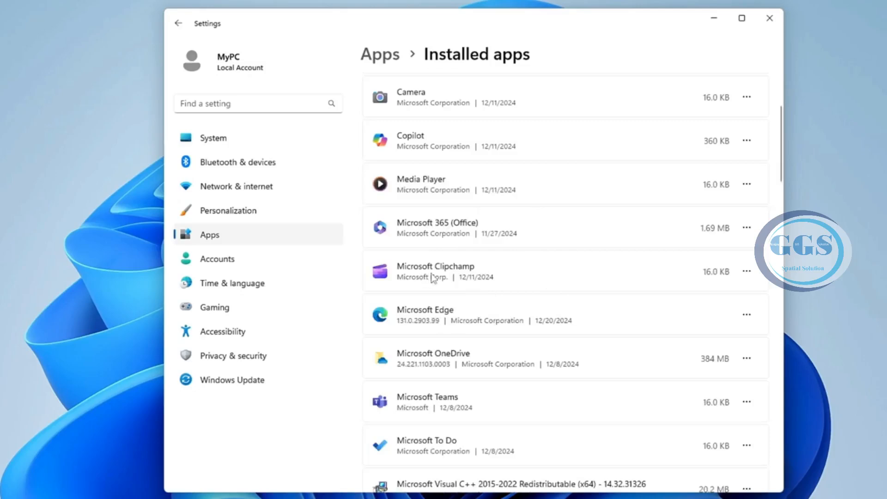
{"action": "left_click", "coordinate": [747, 271]}
{"action": "left_click", "coordinate": [650, 336]}
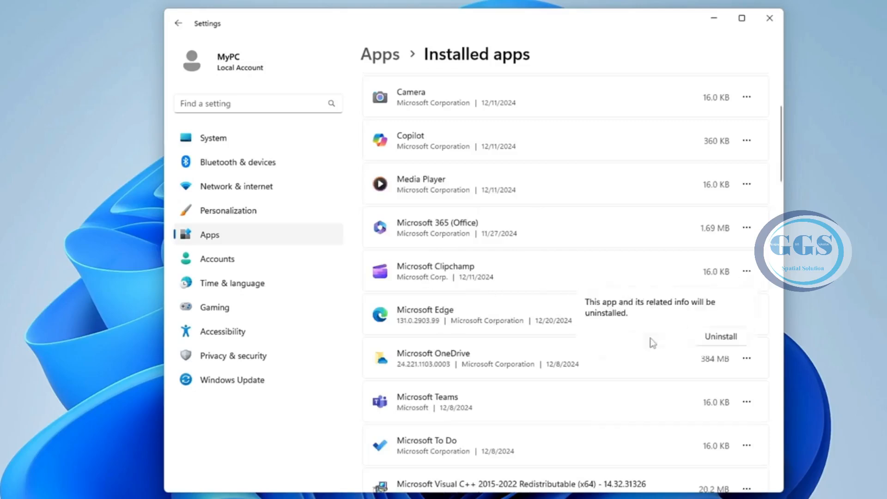
{"action": "left_click", "coordinate": [715, 337]}
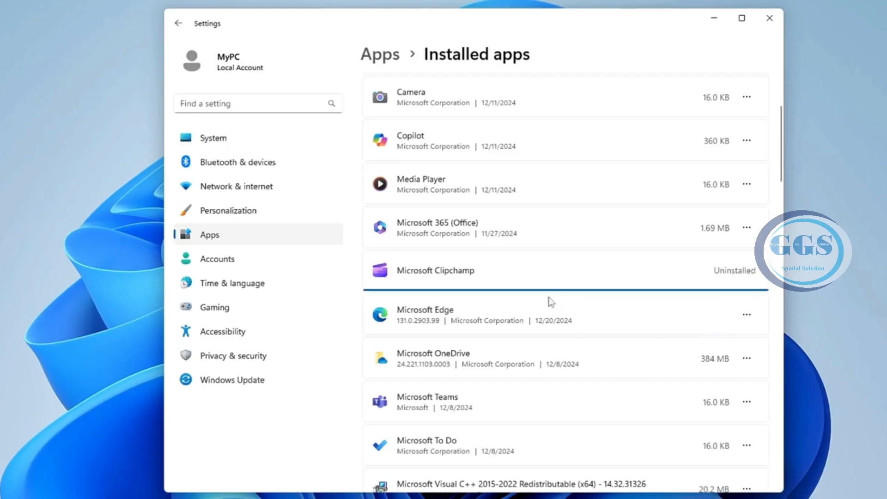
Step: Uninstall News from the installed apps
{"action": "scroll", "coordinate": [538, 314], "scroll_direction": "down", "scroll_amount": 3}
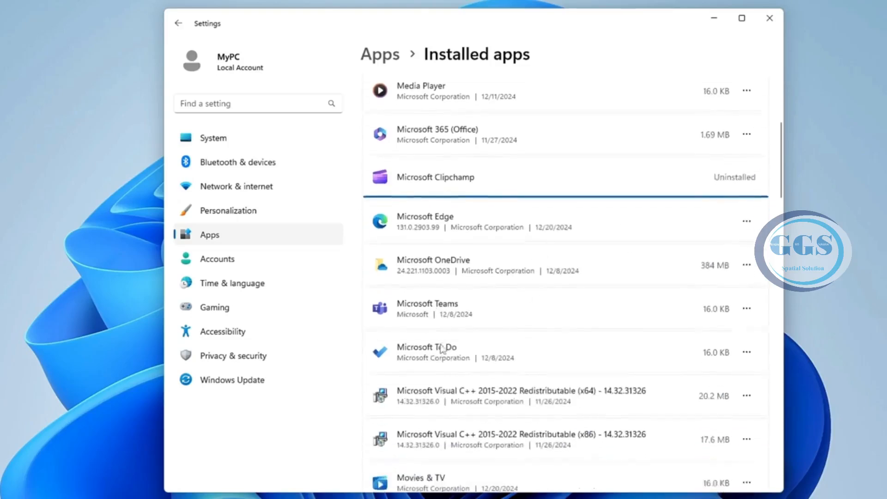
{"action": "scroll", "coordinate": [444, 286], "scroll_direction": "down", "scroll_amount": 3}
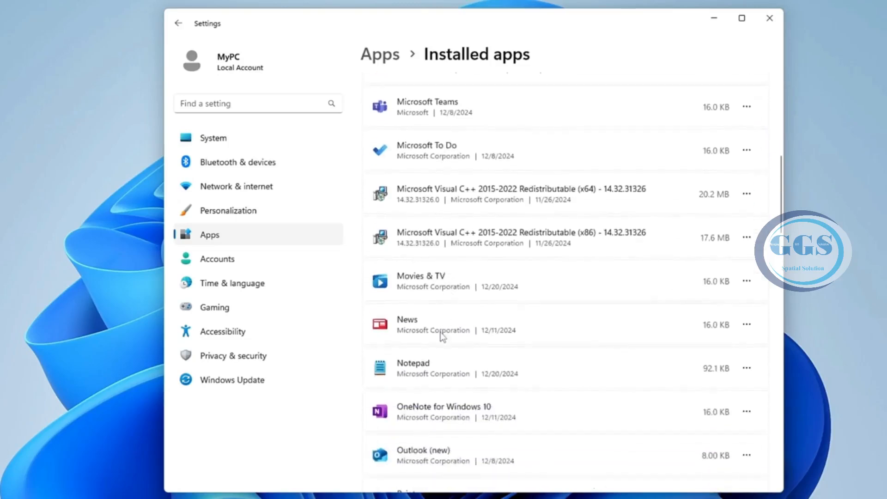
{"action": "left_click", "coordinate": [745, 324]}
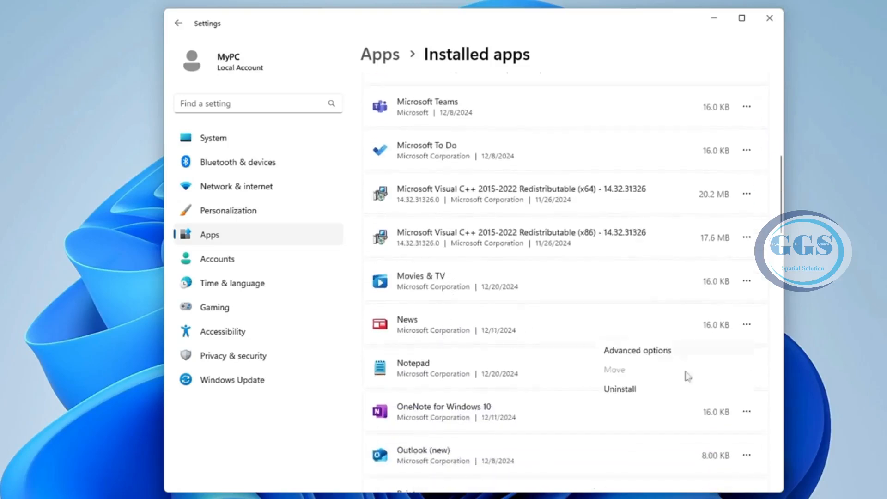
{"action": "left_click", "coordinate": [649, 391]}
{"action": "left_click", "coordinate": [721, 388]}
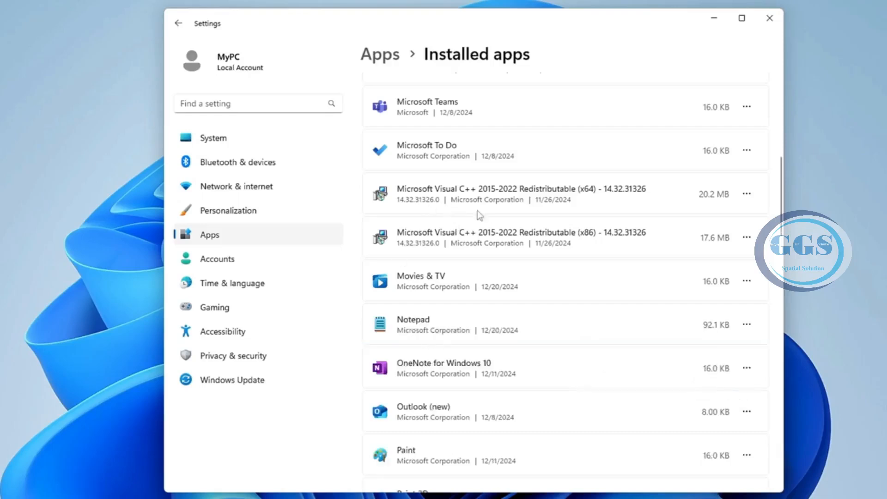
Step: Review which apps are set to start automatically at sign-in, and close Settings
{"action": "left_click", "coordinate": [178, 23]}
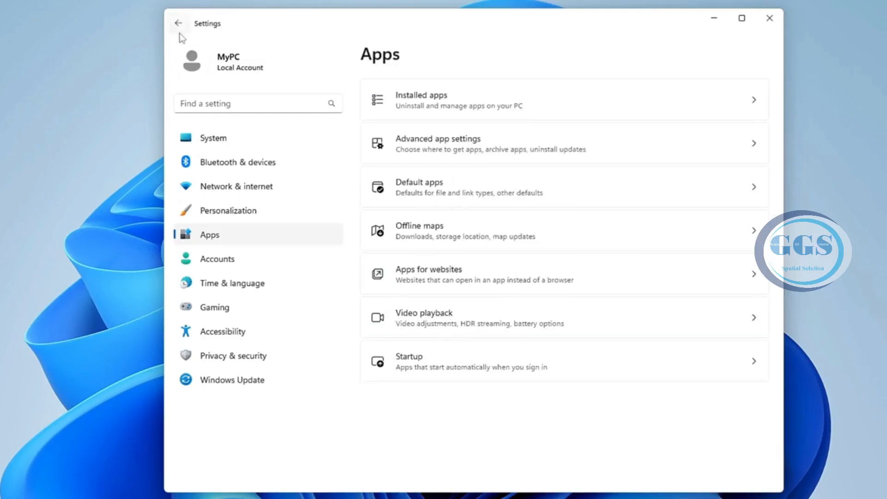
{"action": "left_click", "coordinate": [430, 368]}
{"action": "scroll", "coordinate": [501, 263], "scroll_direction": "down", "scroll_amount": 3}
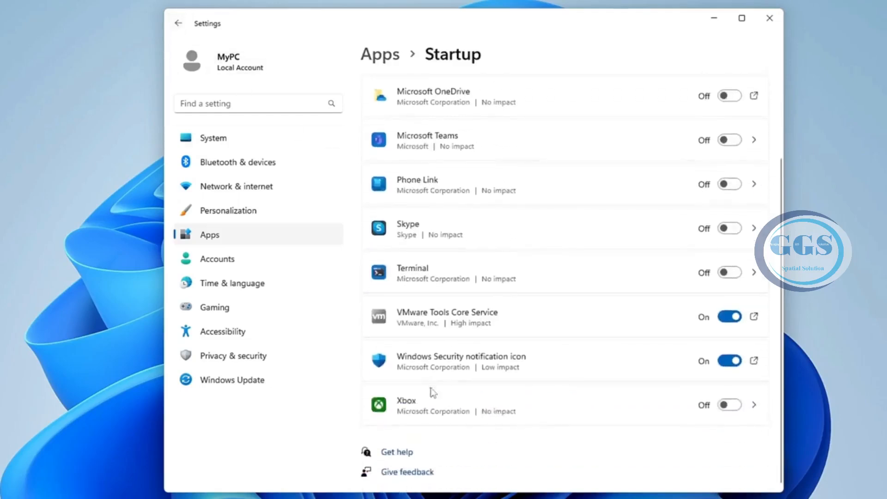
{"action": "scroll", "coordinate": [477, 210], "scroll_direction": "up", "scroll_amount": 3}
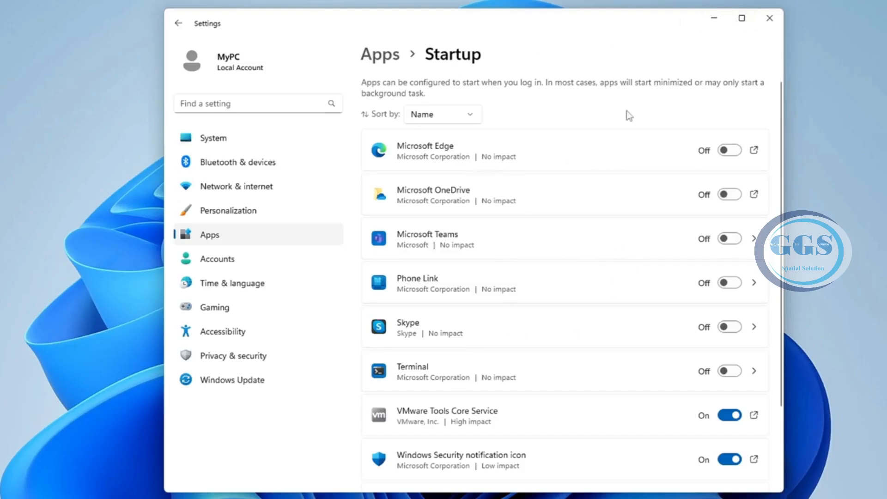
{"action": "left_click", "coordinate": [767, 20]}
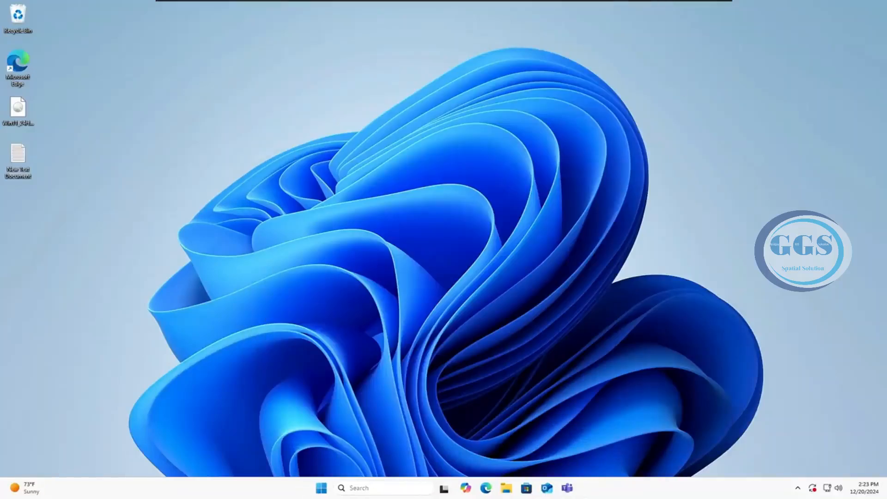
Step: Search for sysdm.cpl to open System Properties and bring up the advanced Performance Options for visual effects
{"action": "left_click", "coordinate": [383, 488]}
{"action": "type", "text": "sys"}
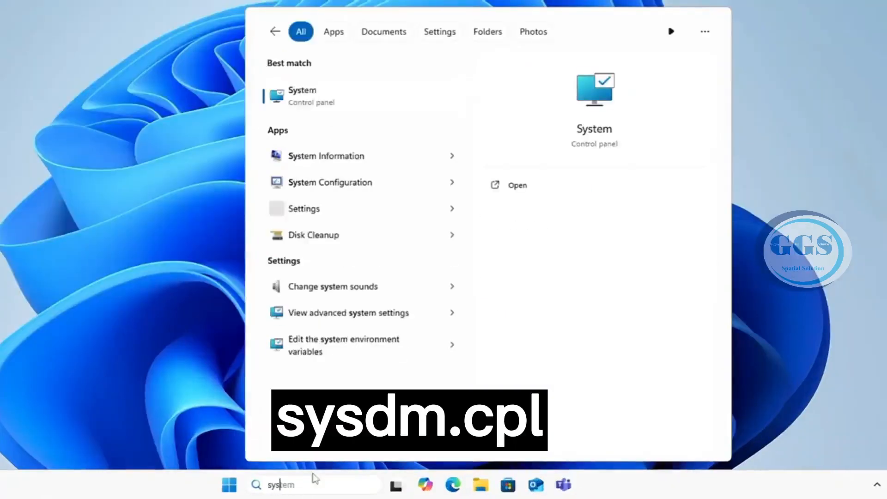
{"action": "type", "text": "dm.cp"}
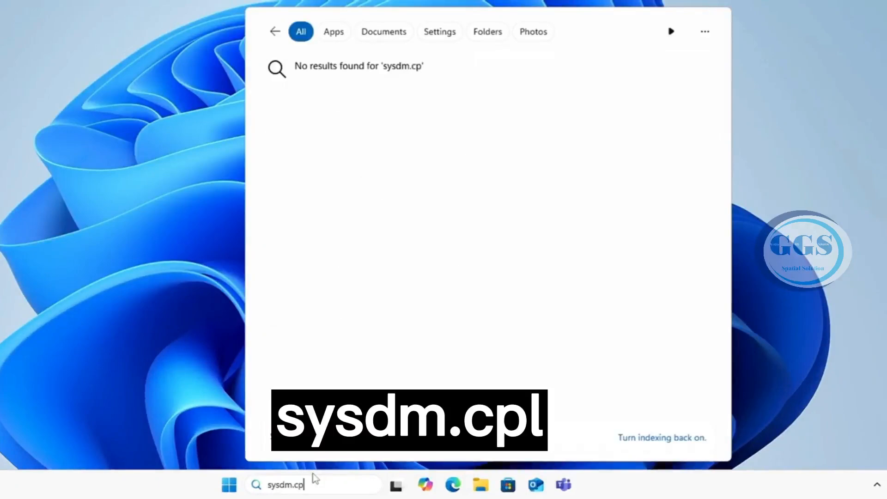
{"action": "type", "text": "l"}
{"action": "key", "text": "Return"}
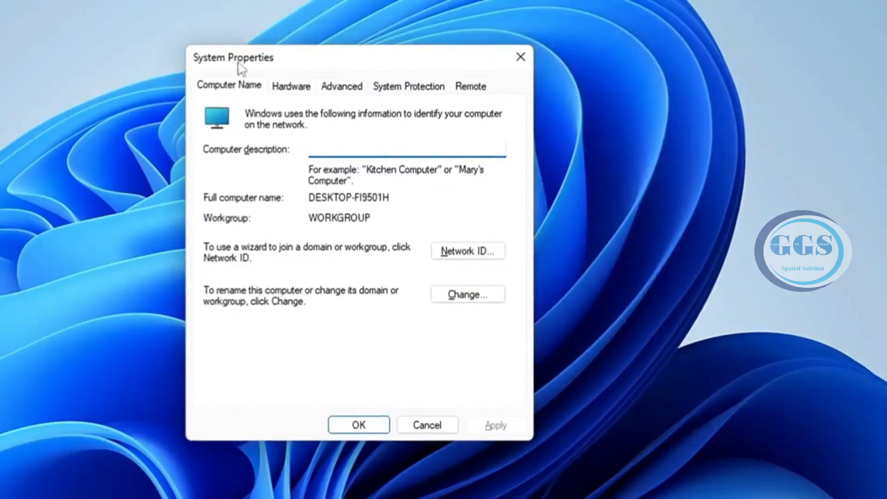
{"action": "left_click", "coordinate": [346, 92]}
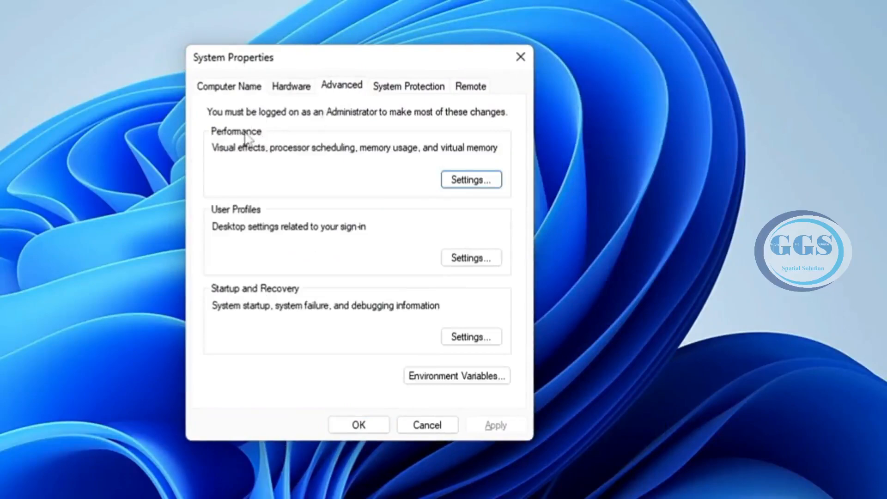
{"action": "left_click", "coordinate": [469, 184]}
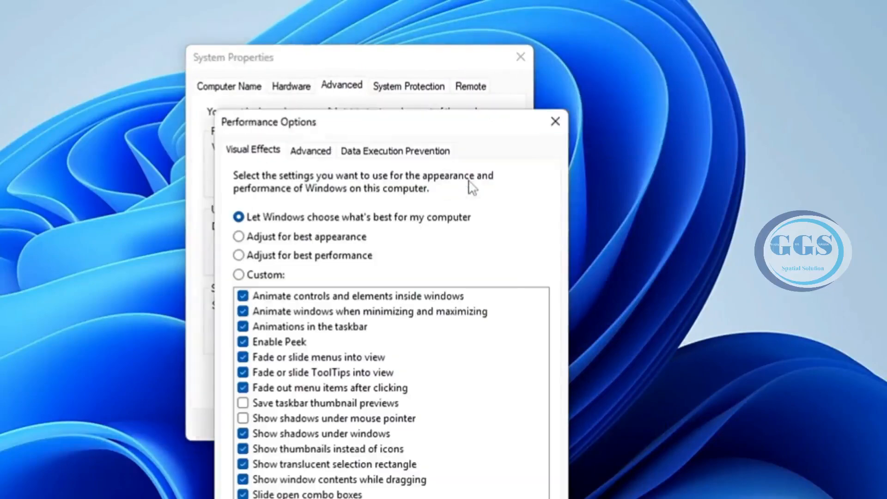
{"action": "left_click_drag", "start_coordinate": [347, 127], "coordinate": [356, 80]}
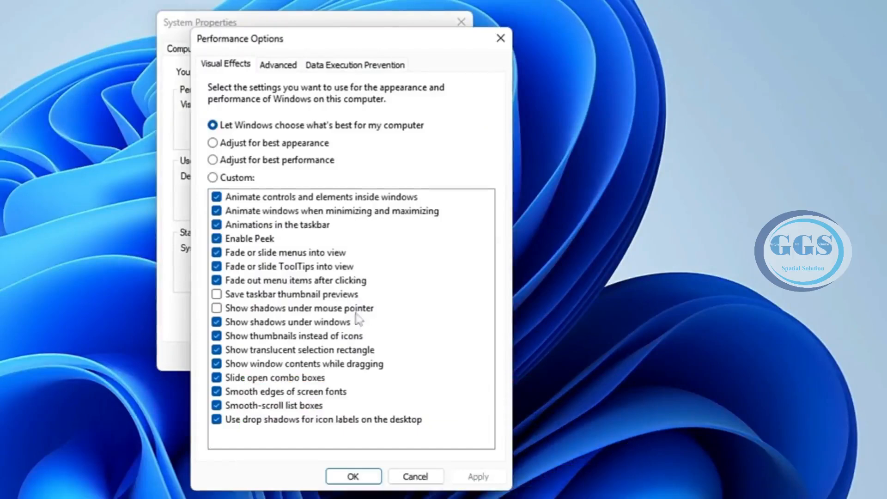
Step: Apply best-performance visual effects, re-enabling only animated window minimizing and maximizing, thumbnails instead of icons and smooth font edges, and close System Properties
{"action": "left_click", "coordinate": [275, 162]}
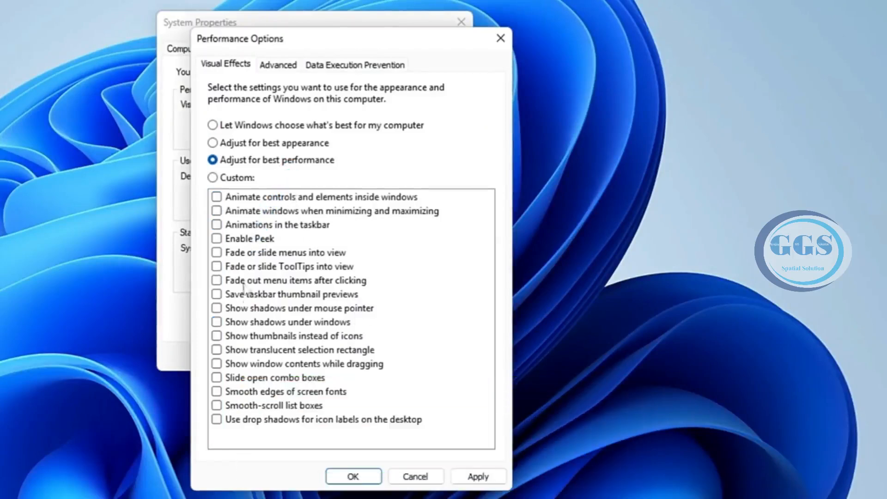
{"action": "left_click", "coordinate": [265, 213]}
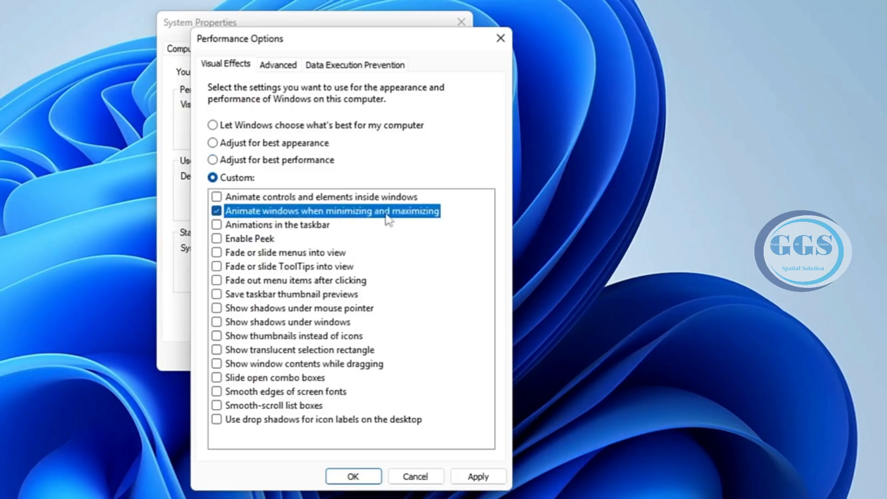
{"action": "left_click", "coordinate": [249, 337]}
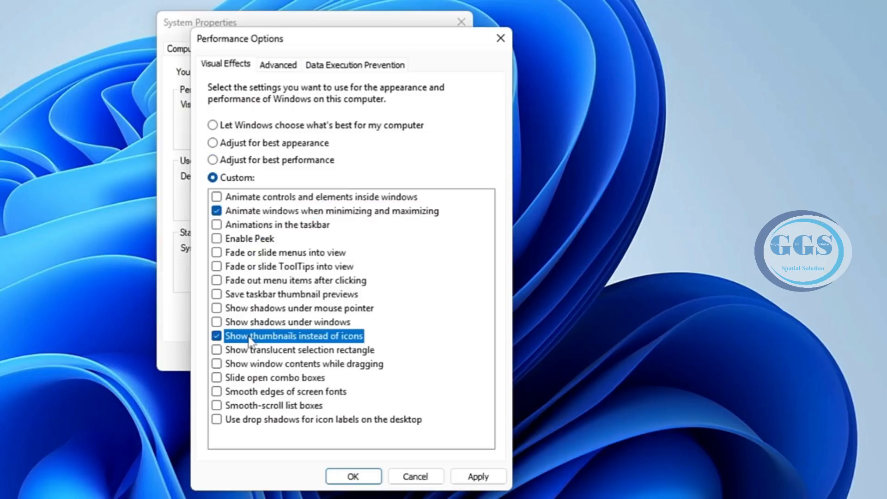
{"action": "left_click", "coordinate": [263, 392]}
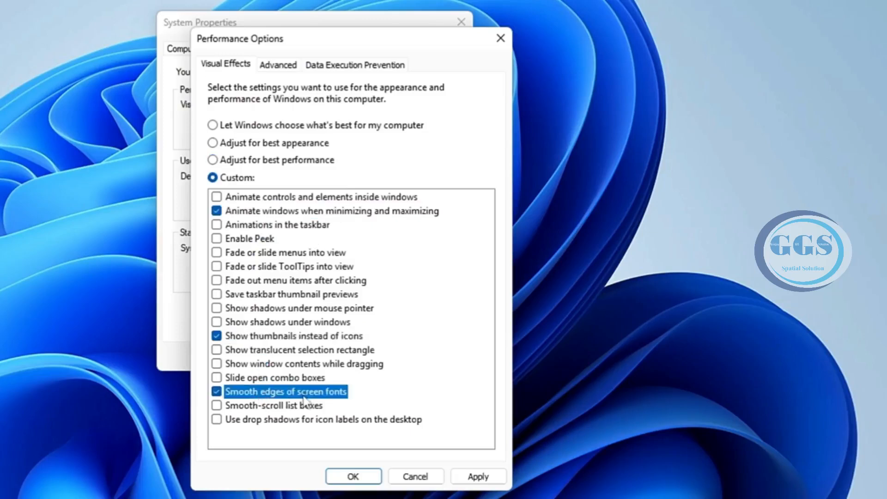
{"action": "left_click", "coordinate": [477, 478]}
{"action": "left_click", "coordinate": [357, 476]}
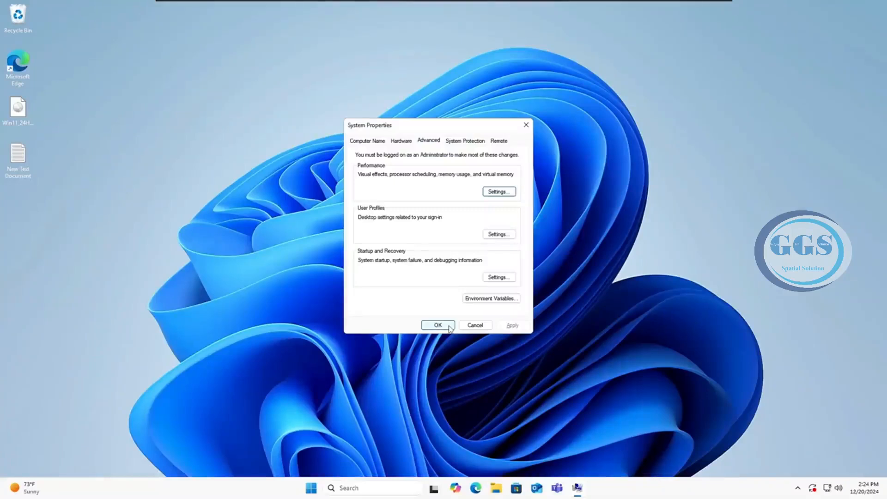
{"action": "left_click", "coordinate": [327, 358]}
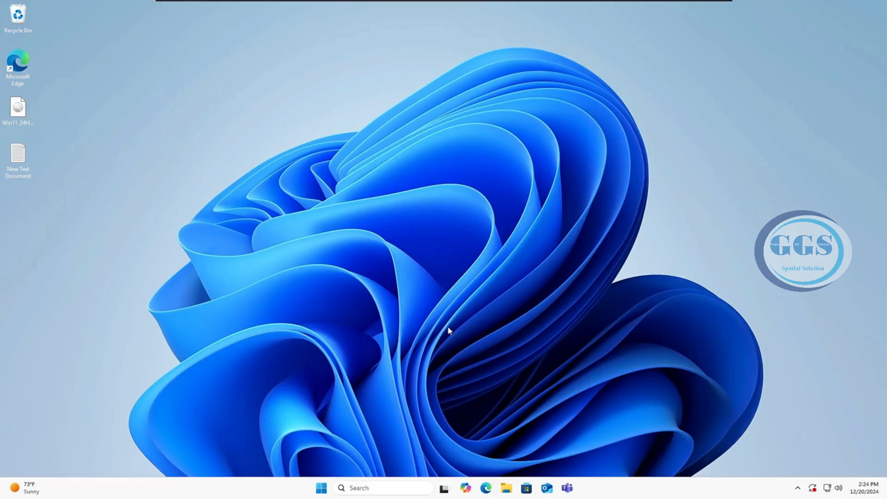
Step: Search for "turn windows" and look through the list of Windows features that can be turned on or off
{"action": "left_click", "coordinate": [395, 492]}
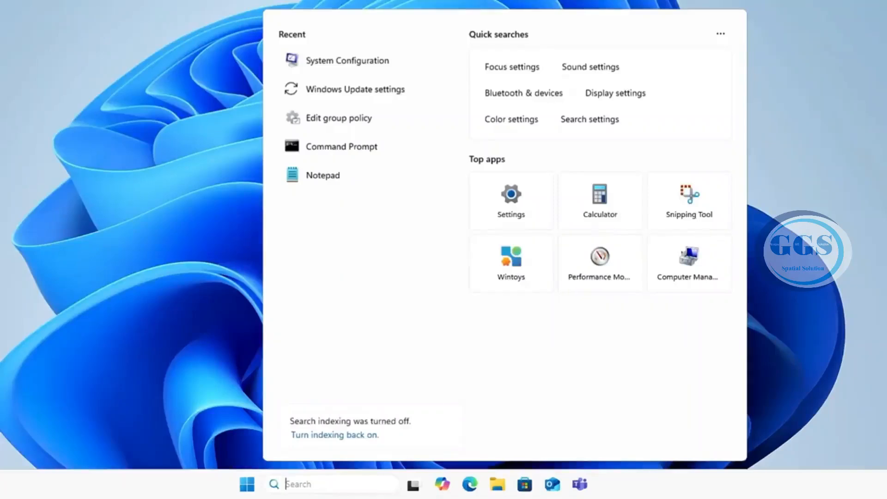
{"action": "type", "text": "turn windows"}
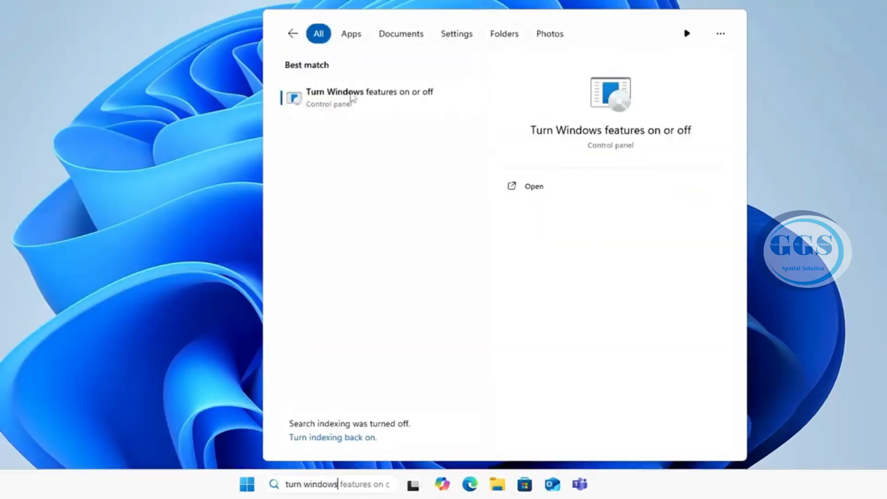
{"action": "left_click", "coordinate": [356, 97]}
{"action": "scroll", "coordinate": [340, 146], "scroll_direction": "down", "scroll_amount": 1}
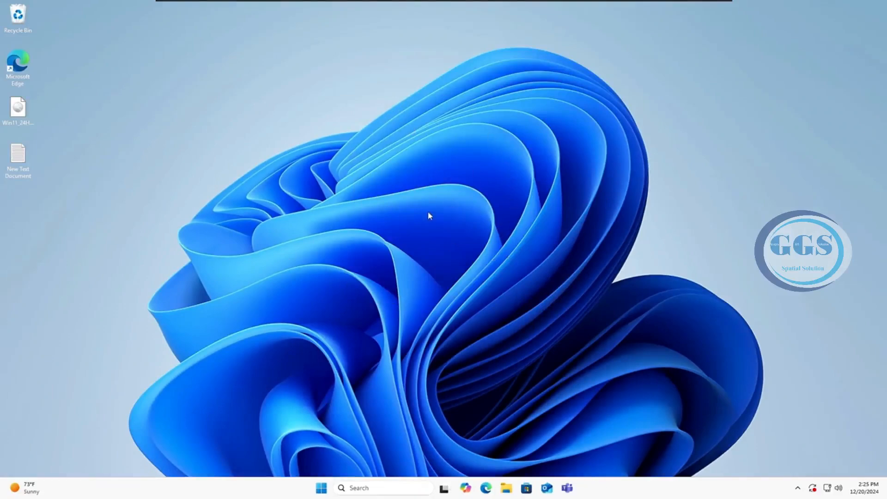
Step: Open the Windows Temp folder by running temp, and grant permanent access to it
{"action": "right_click", "coordinate": [321, 487]}
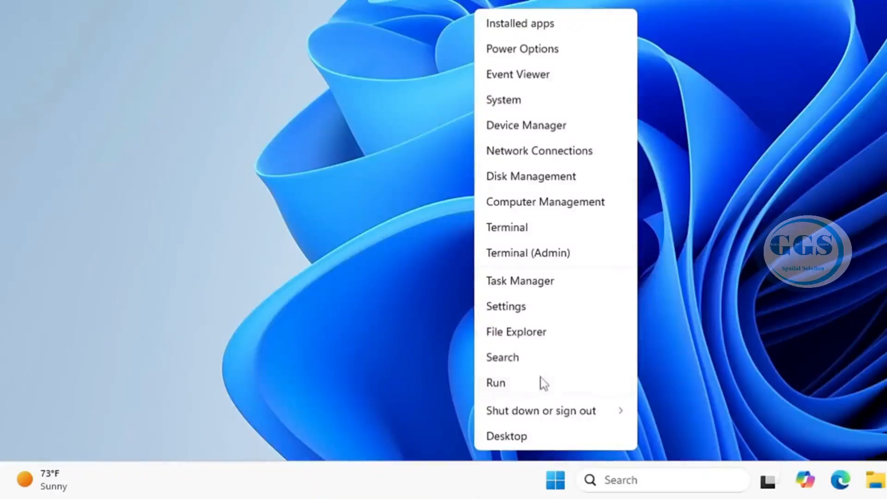
{"action": "left_click", "coordinate": [543, 382]}
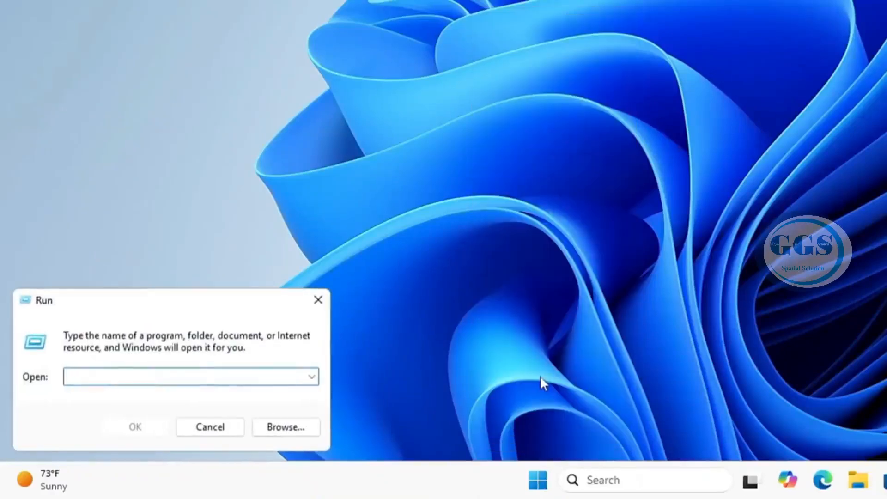
{"action": "type", "text": "temp"}
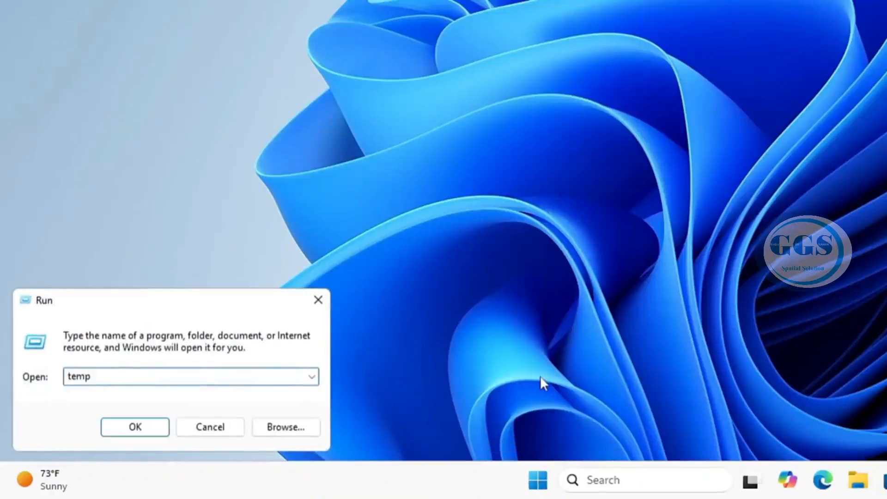
{"action": "key", "text": "Return"}
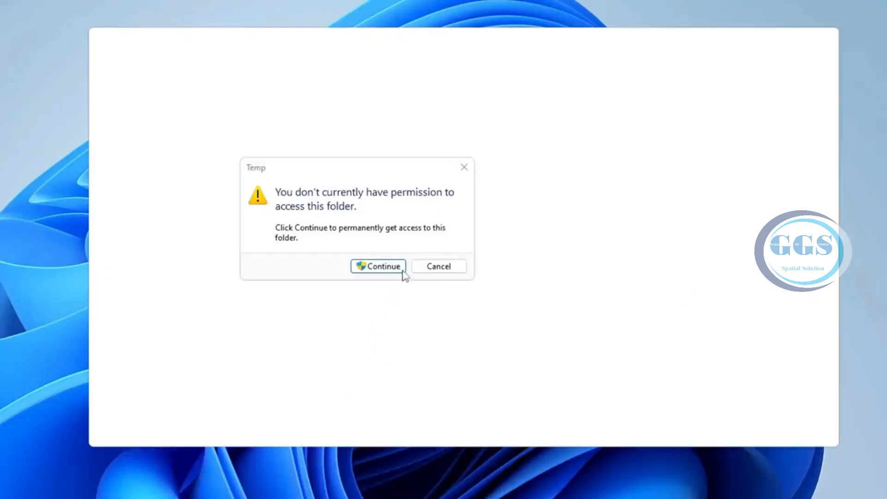
{"action": "left_click", "coordinate": [402, 270]}
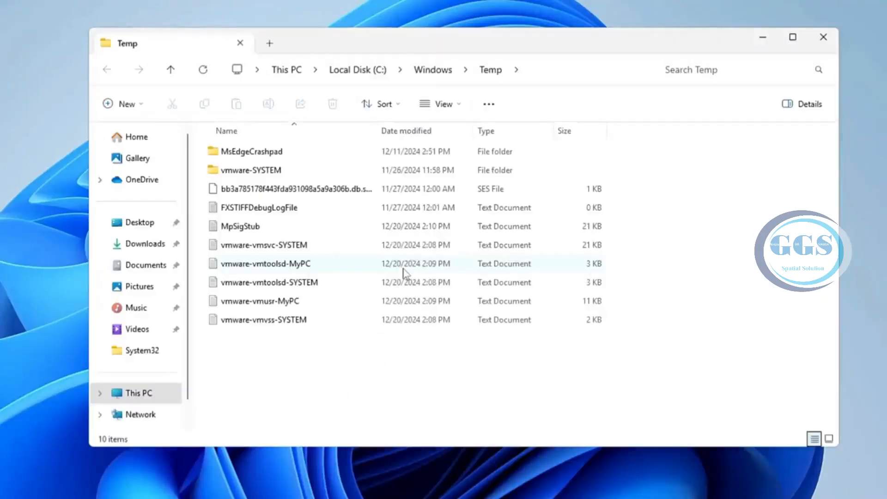
Step: Permanently delete all items in the Temp folder, skipping every file in use, and close the folder
{"action": "key", "text": "ctrl+a"}
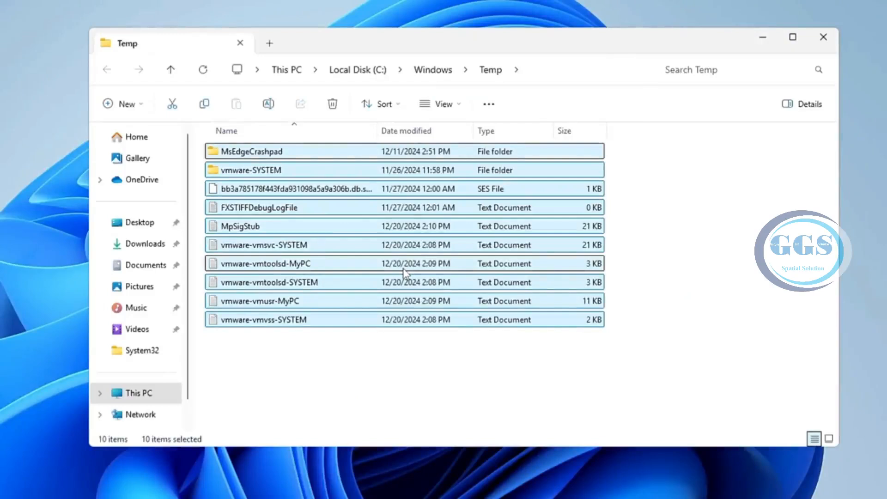
{"action": "key", "text": "shift+Delete"}
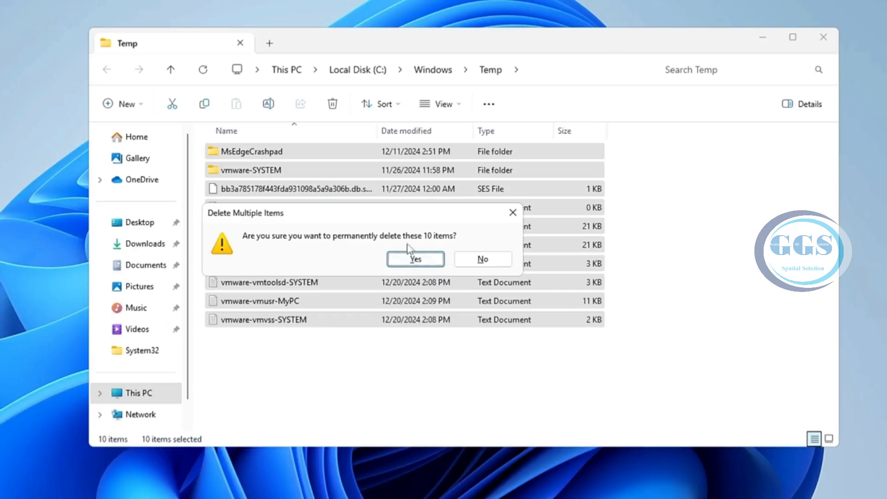
{"action": "left_click", "coordinate": [413, 258]}
{"action": "left_click", "coordinate": [254, 208]}
{"action": "left_click", "coordinate": [301, 233]}
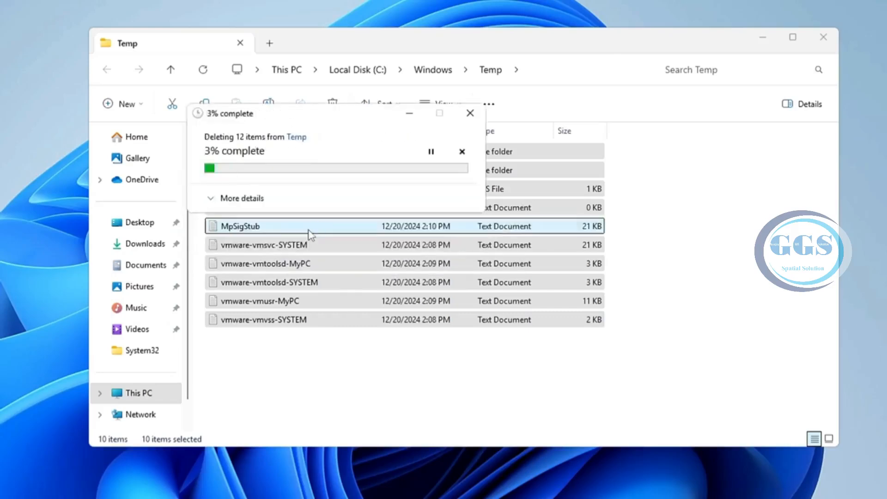
{"action": "left_click", "coordinate": [275, 235]}
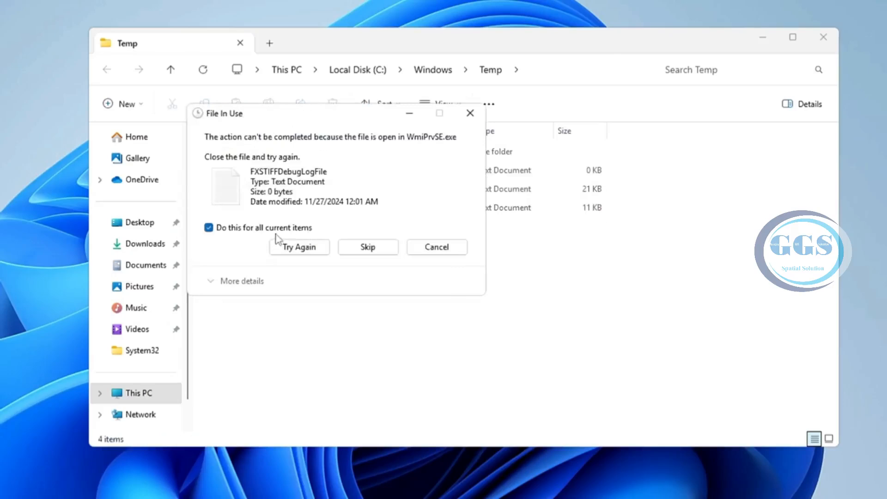
{"action": "left_click", "coordinate": [366, 252]}
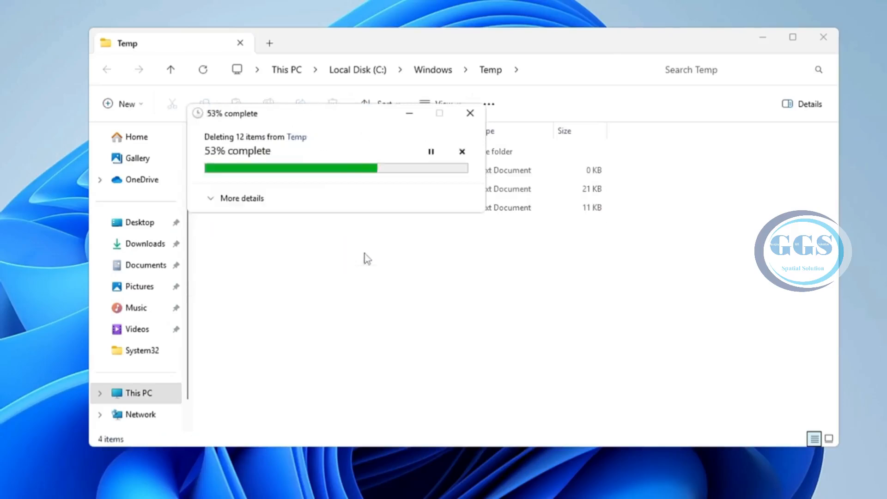
{"action": "left_click", "coordinate": [822, 37]}
Step: Open the user's local Temp folder by running %temp%
{"action": "right_click", "coordinate": [520, 490]}
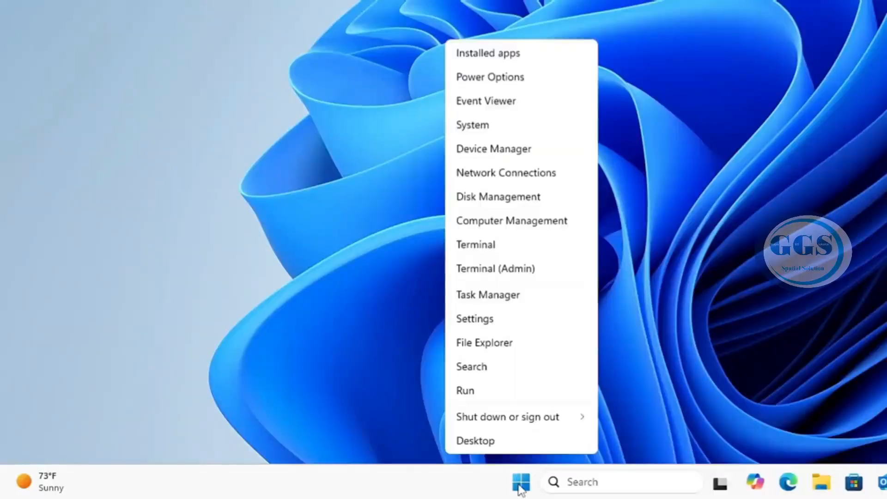
{"action": "left_click", "coordinate": [500, 396]}
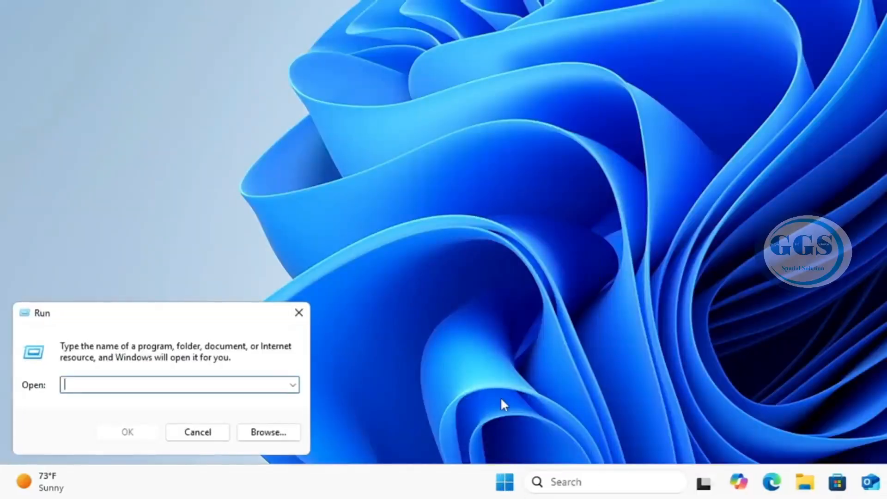
{"action": "type", "text": "%temp%"}
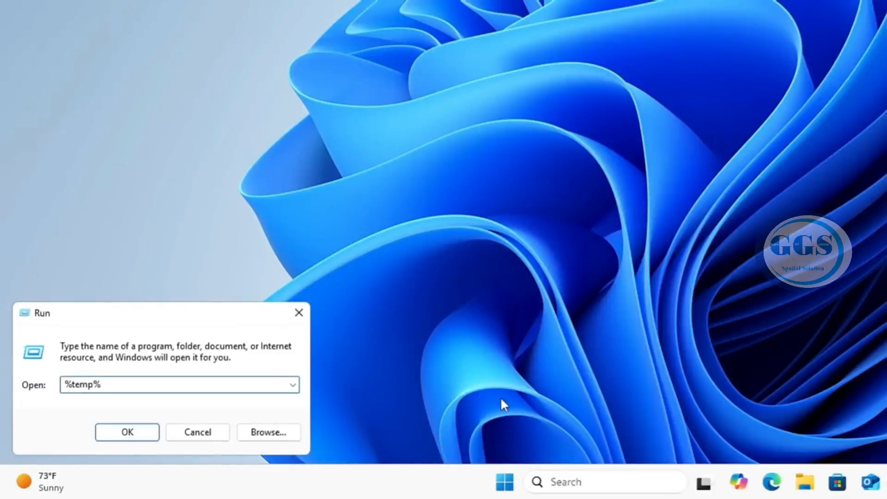
{"action": "key", "text": "Return"}
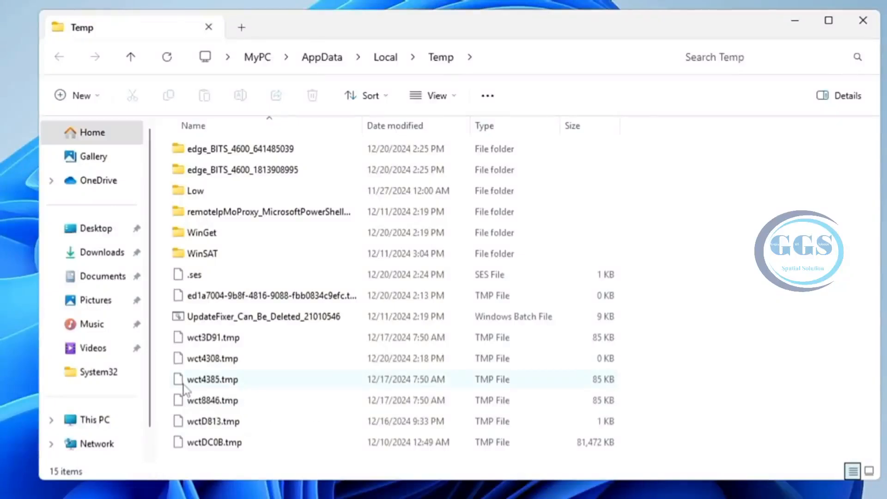
Step: Permanently delete all items in the user's Temp folder, granting administrator permission and skipping all files in use, and close the folder
{"action": "key", "text": "ctrl+a"}
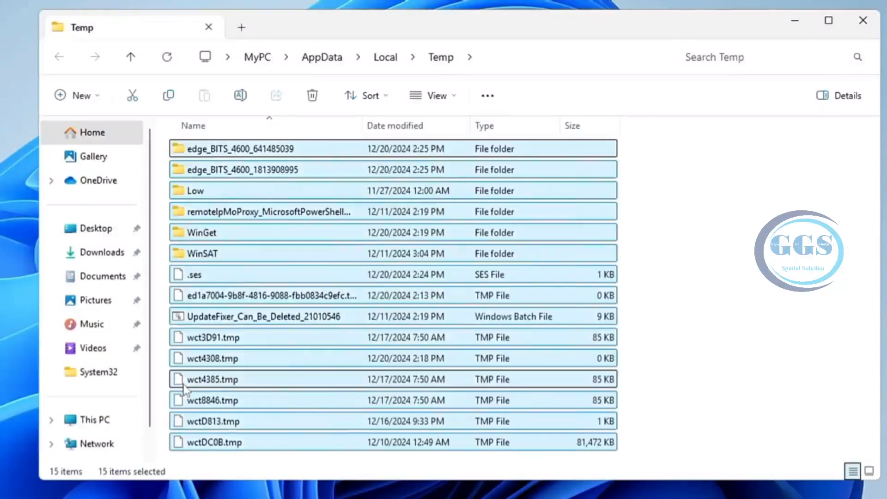
{"action": "key", "text": "shift+Delete"}
{"action": "left_click", "coordinate": [402, 270]}
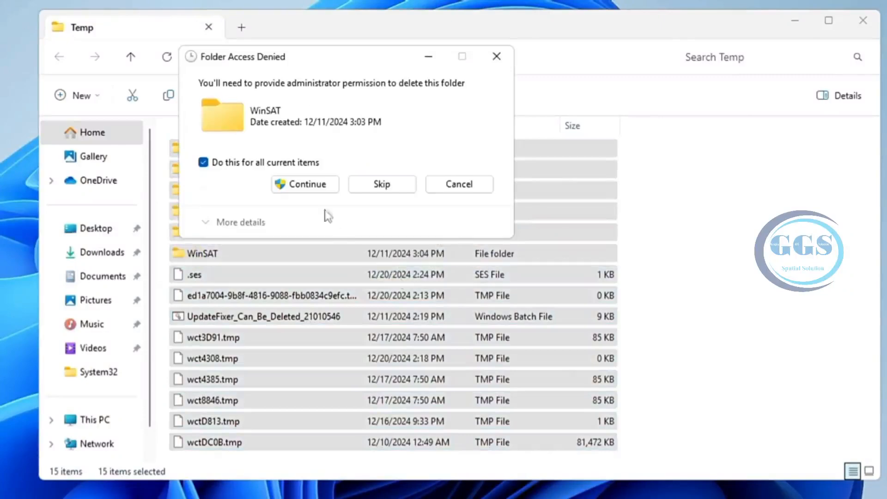
{"action": "left_click", "coordinate": [299, 184]}
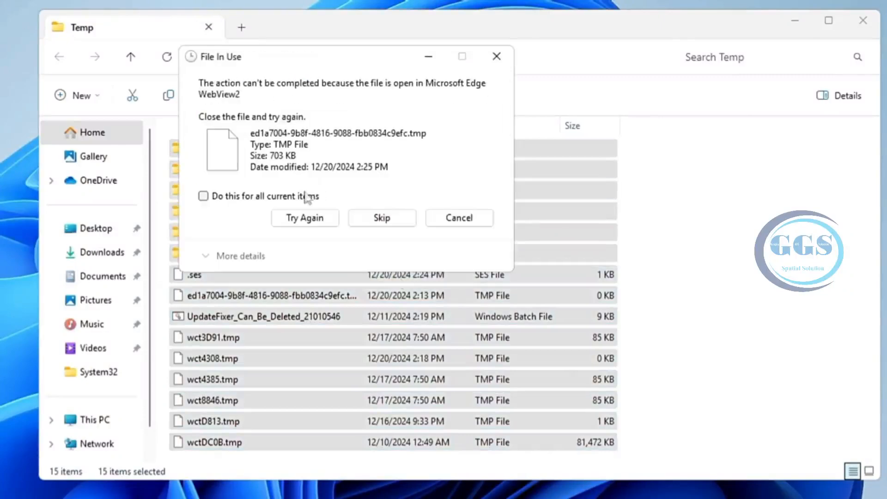
{"action": "left_click", "coordinate": [295, 199]}
{"action": "left_click", "coordinate": [382, 220]}
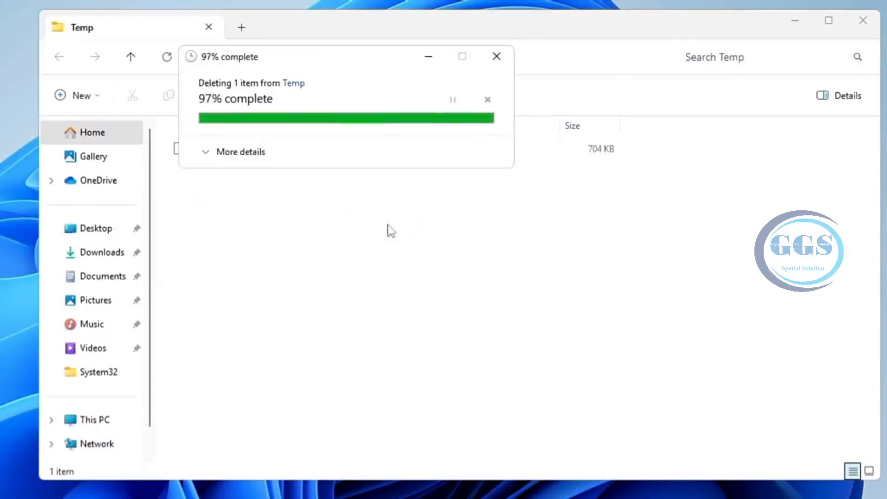
{"action": "left_click", "coordinate": [871, 23]}
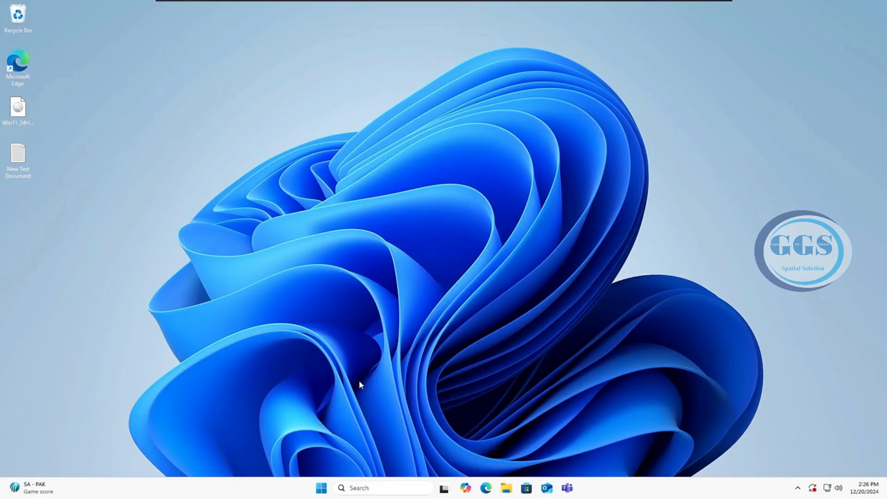
Step: Search for "services", open the Services app and select the ActiveX Installer (AxInstSV) service
{"action": "left_click", "coordinate": [369, 491]}
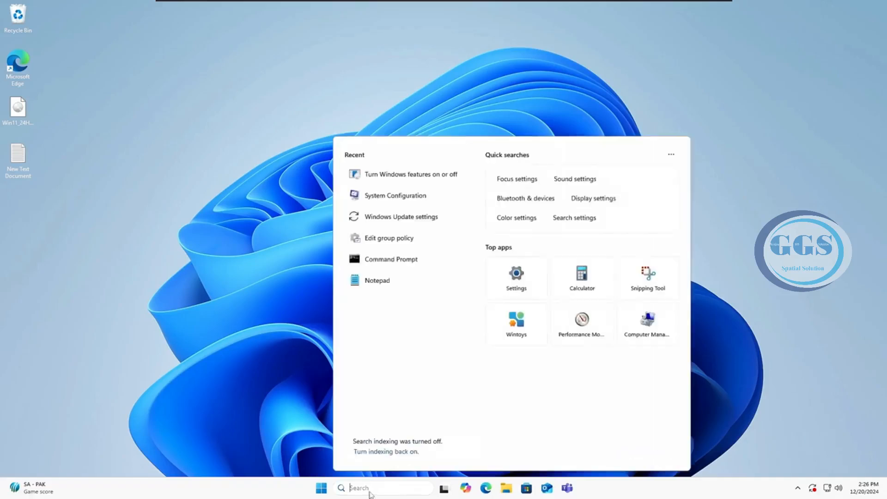
{"action": "type", "text": "services"}
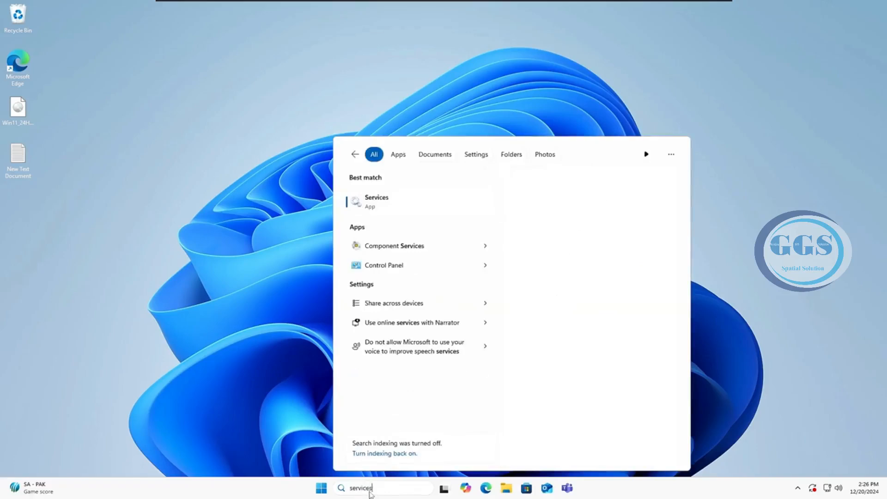
{"action": "key", "text": "Return"}
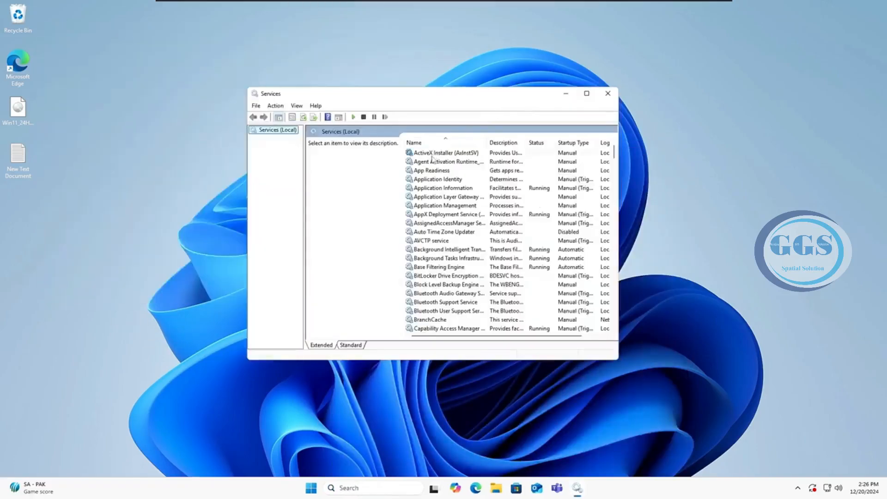
{"action": "left_click", "coordinate": [431, 155]}
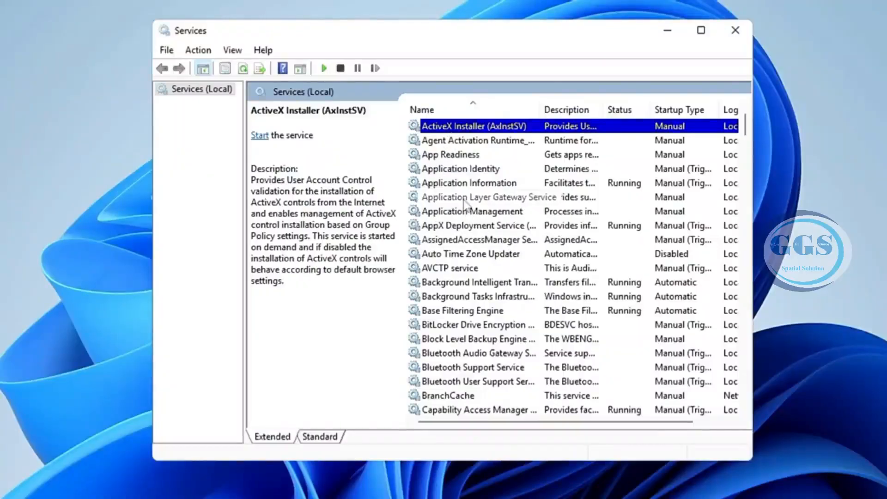
Step: View the properties of the Background Intelligent Transfer Service and close them without making changes
{"action": "left_click", "coordinate": [469, 283]}
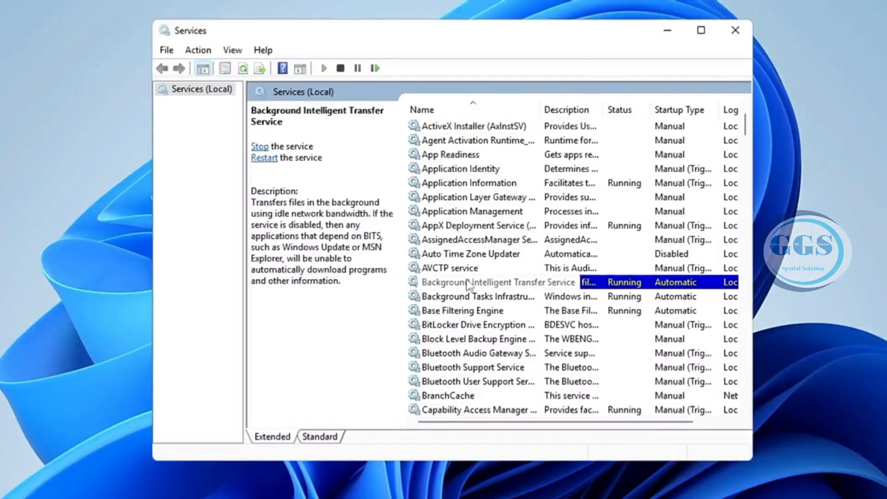
{"action": "double_click", "coordinate": [468, 283]}
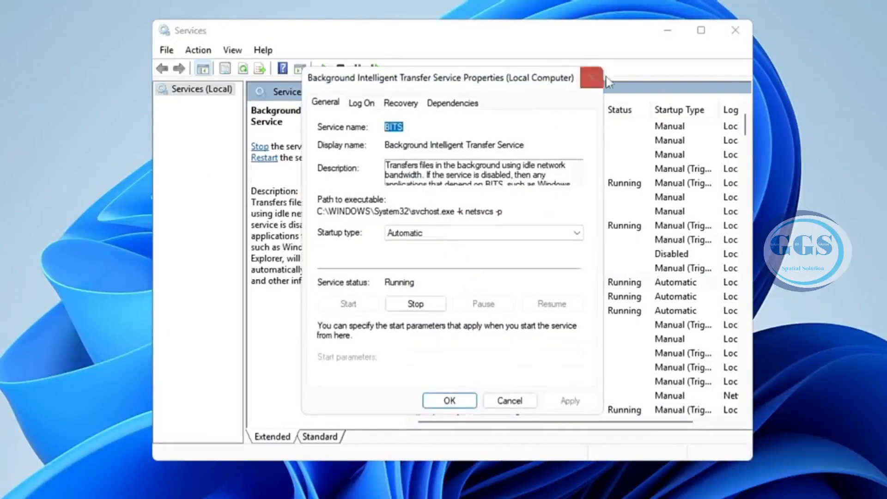
{"action": "left_click", "coordinate": [591, 78]}
Step: Set the startup type of the BitLocker Drive Encryption Service to Disabled and apply the change
{"action": "left_click", "coordinate": [442, 326]}
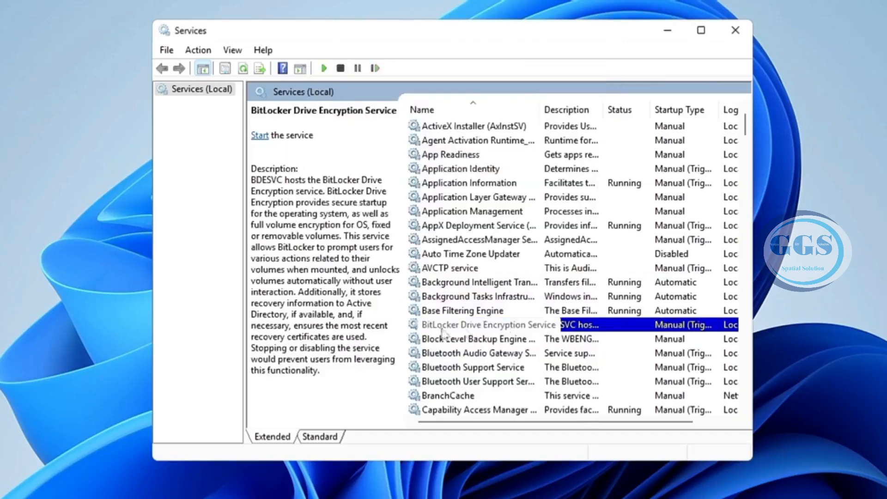
{"action": "double_click", "coordinate": [465, 330]}
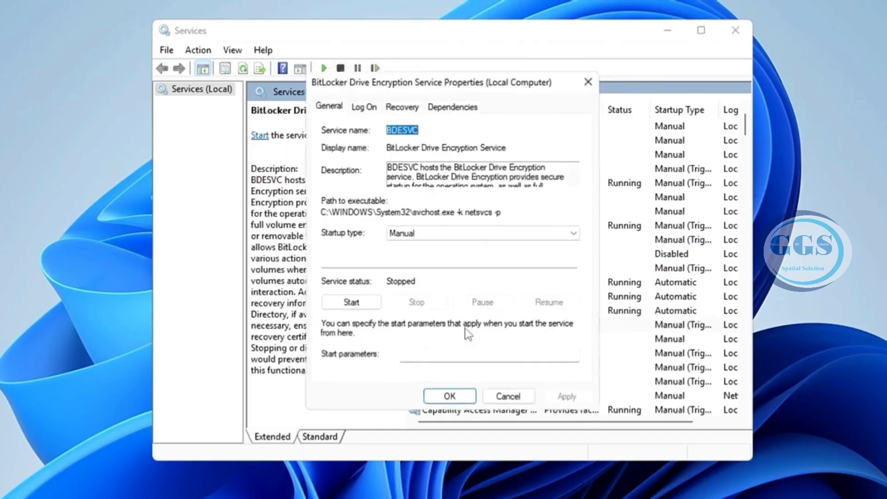
{"action": "left_click", "coordinate": [442, 235]}
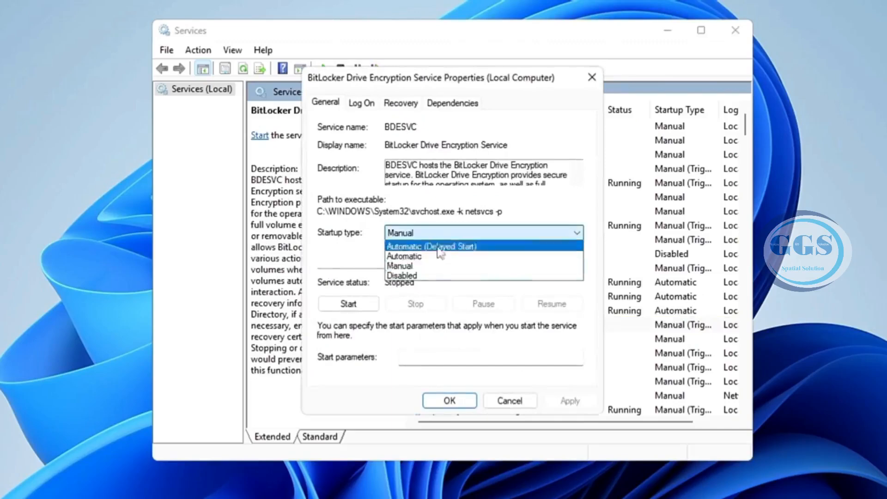
{"action": "left_click", "coordinate": [427, 276]}
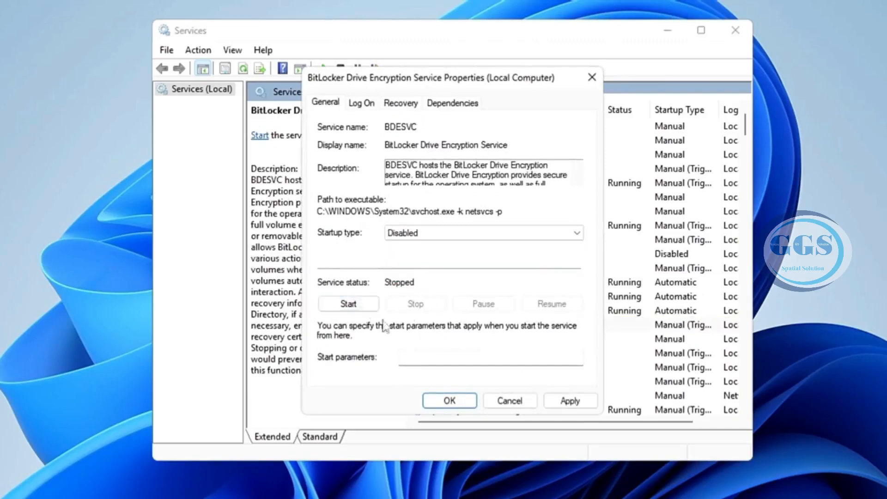
{"action": "left_click", "coordinate": [567, 403]}
{"action": "left_click", "coordinate": [459, 400]}
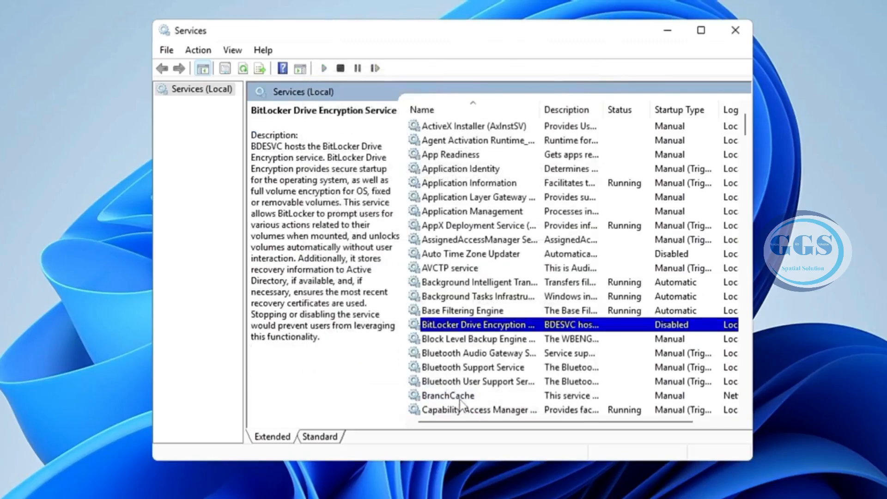
Step: Check the startup type of the Connected User Experiences and Telemetry service in its properties, and close them
{"action": "left_click", "coordinate": [474, 360]}
{"action": "scroll", "coordinate": [475, 365], "scroll_direction": "down", "scroll_amount": 1}
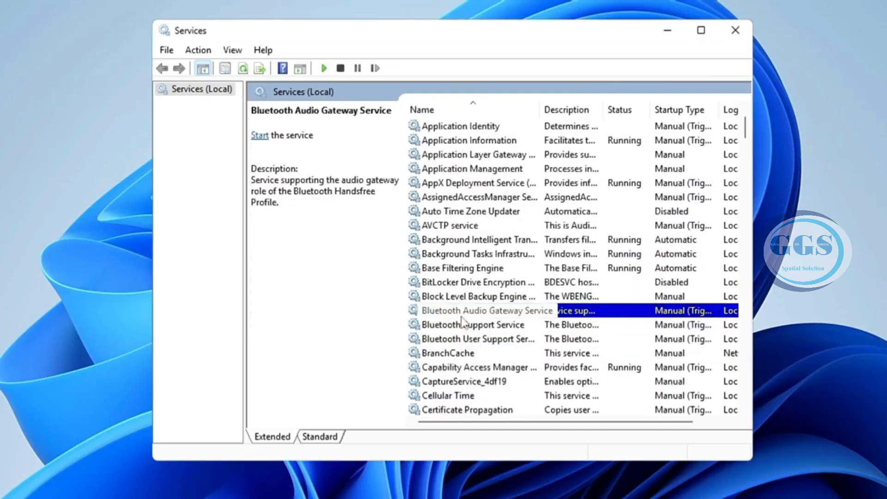
{"action": "scroll", "coordinate": [462, 322], "scroll_direction": "down", "scroll_amount": 5}
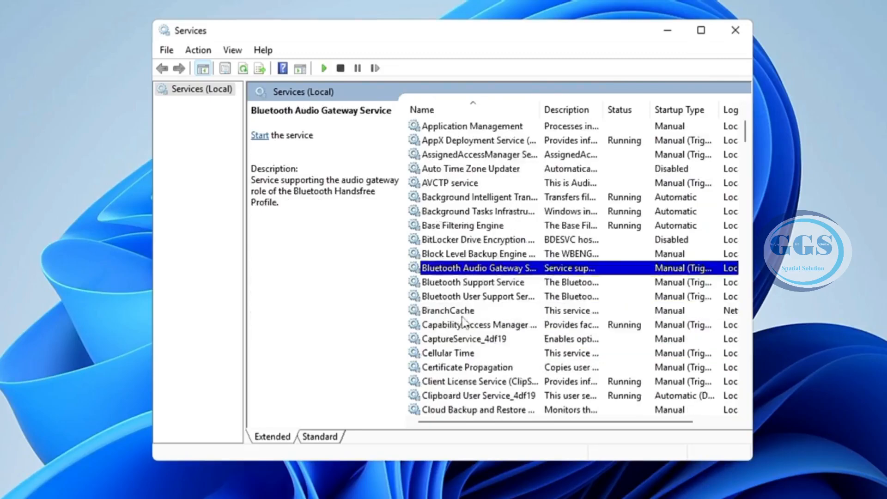
{"action": "left_click", "coordinate": [470, 327]}
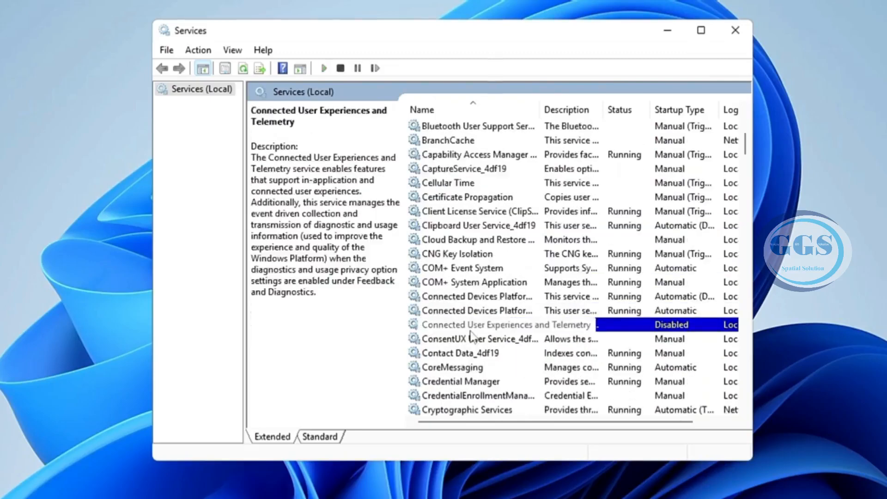
{"action": "double_click", "coordinate": [472, 326]}
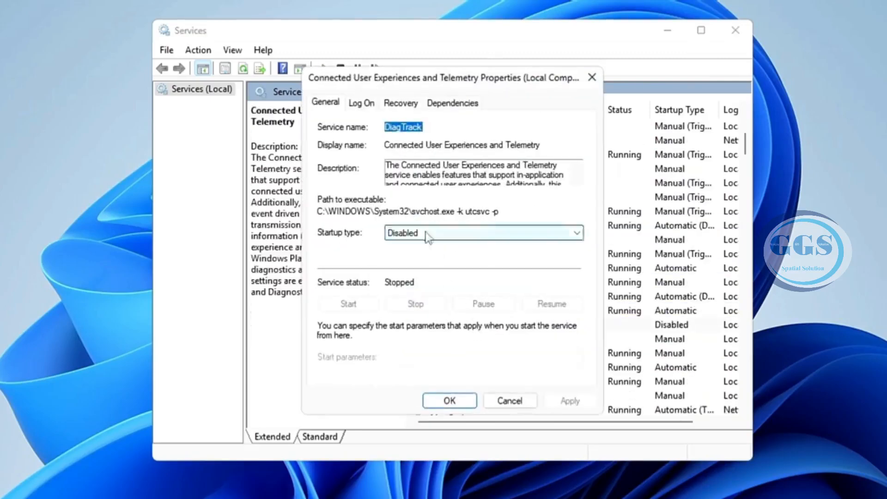
{"action": "left_click", "coordinate": [454, 401]}
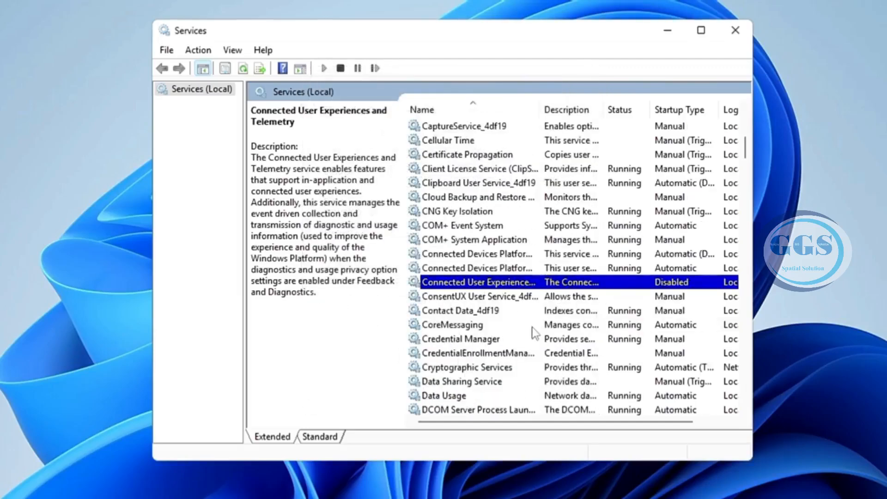
Step: Set the startup type of Cryptographic Services to Disabled and stop the running service
{"action": "scroll", "coordinate": [454, 361], "scroll_direction": "down", "scroll_amount": 1}
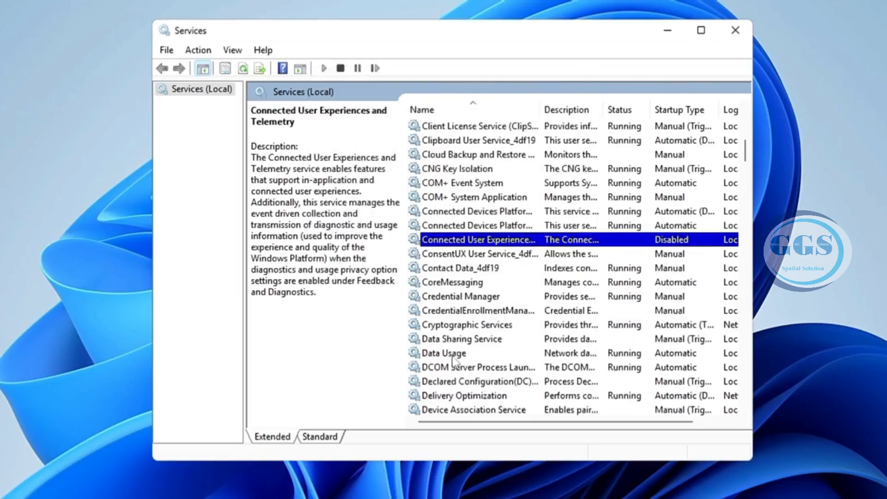
{"action": "left_click", "coordinate": [464, 326]}
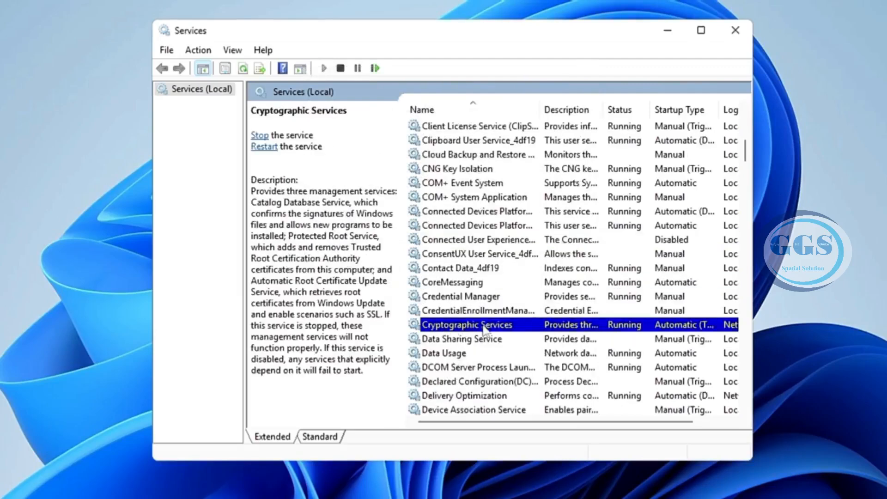
{"action": "double_click", "coordinate": [479, 325]}
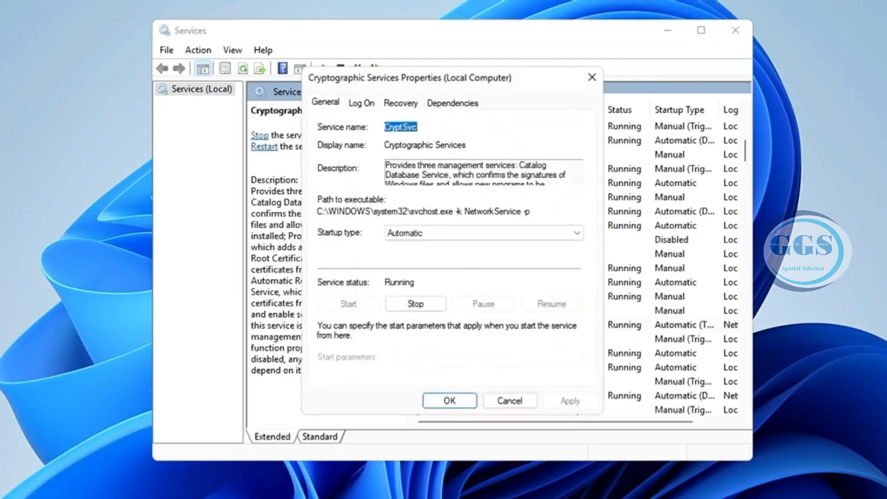
{"action": "left_click", "coordinate": [424, 229]}
{"action": "left_click", "coordinate": [401, 276]}
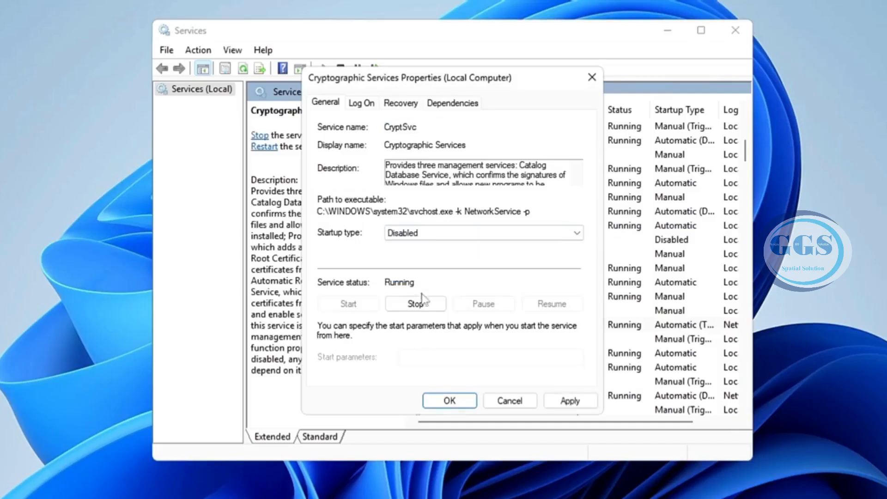
{"action": "left_click", "coordinate": [417, 304]}
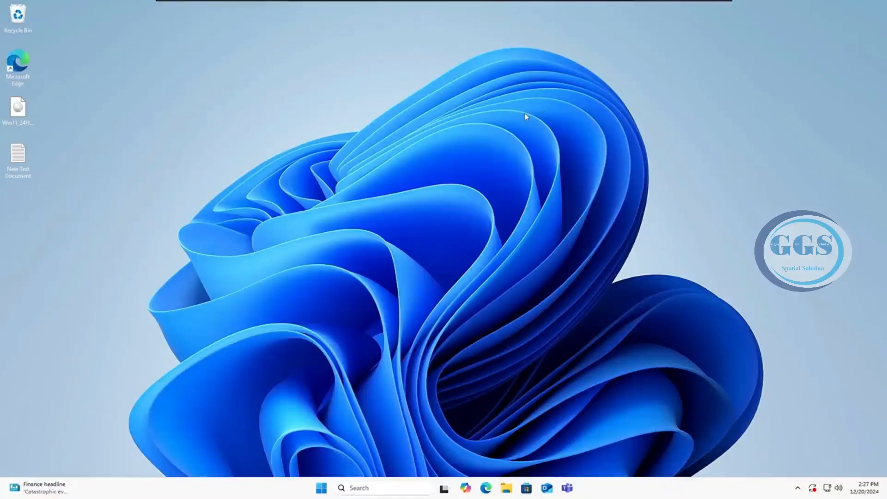